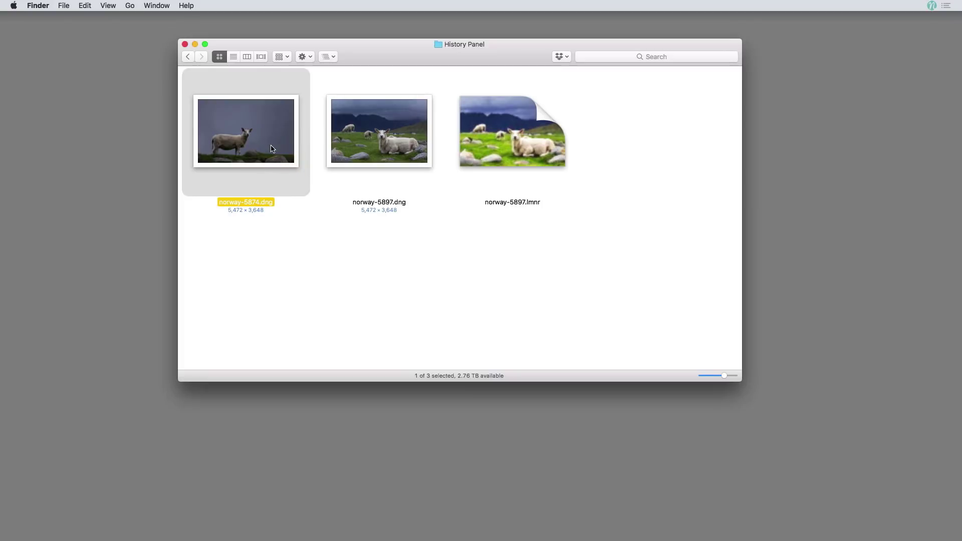
Drag norway-5874.dng from the Finder window onto the Luminar 2018 Dock icon to open it
drag(271, 149, 495, 525)
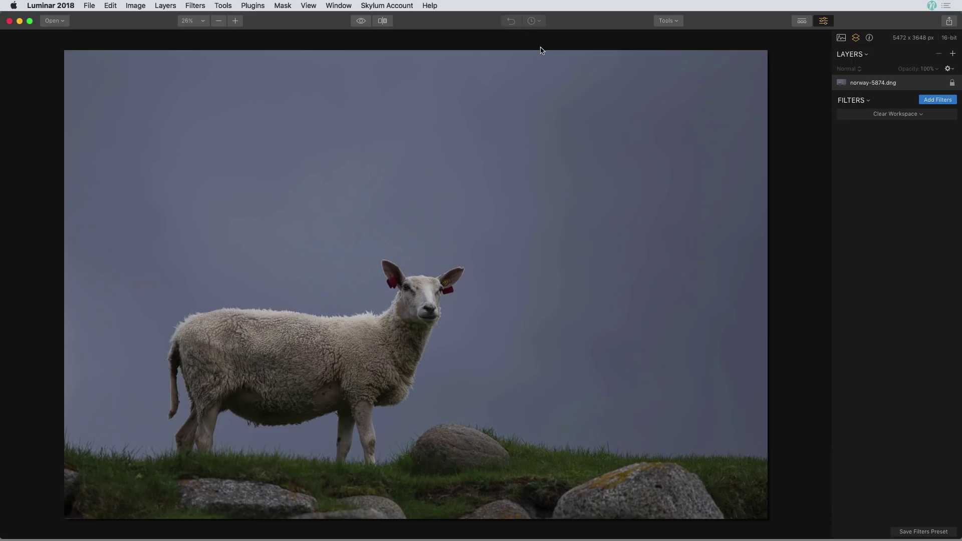
Once the sheep photo loads in Luminar, bring up the Filters Catalog
click(539, 23)
Add a RAW Develop filter and warm the photo to Temperature 6793
click(939, 100)
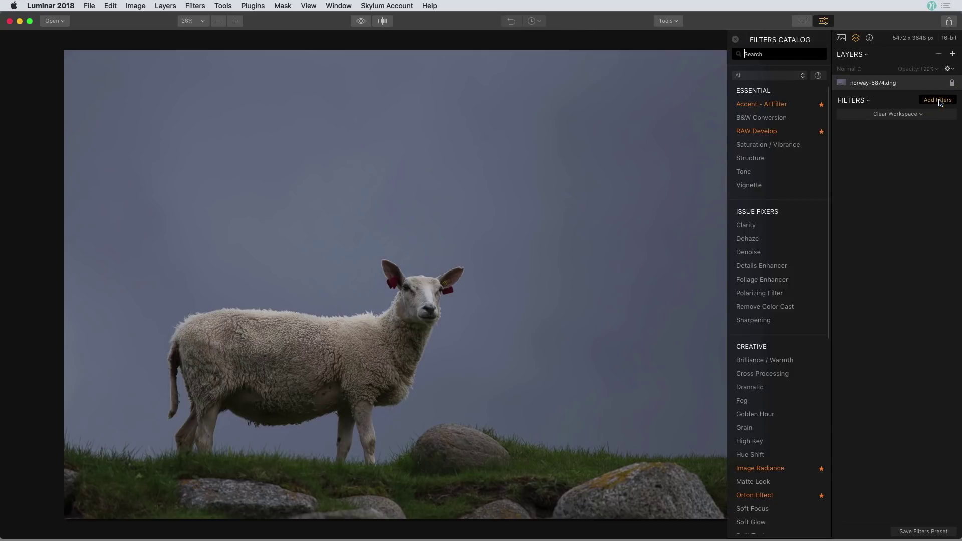
click(785, 130)
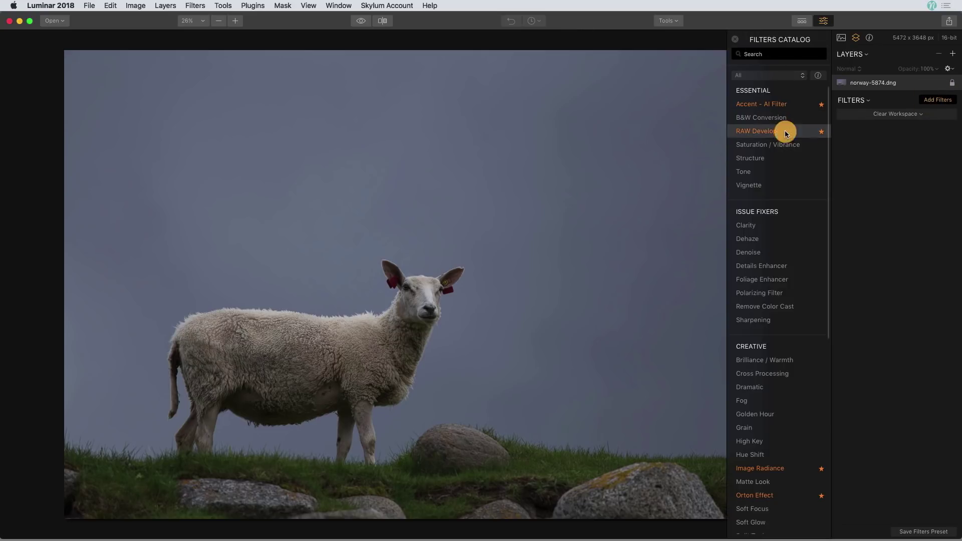
click(735, 39)
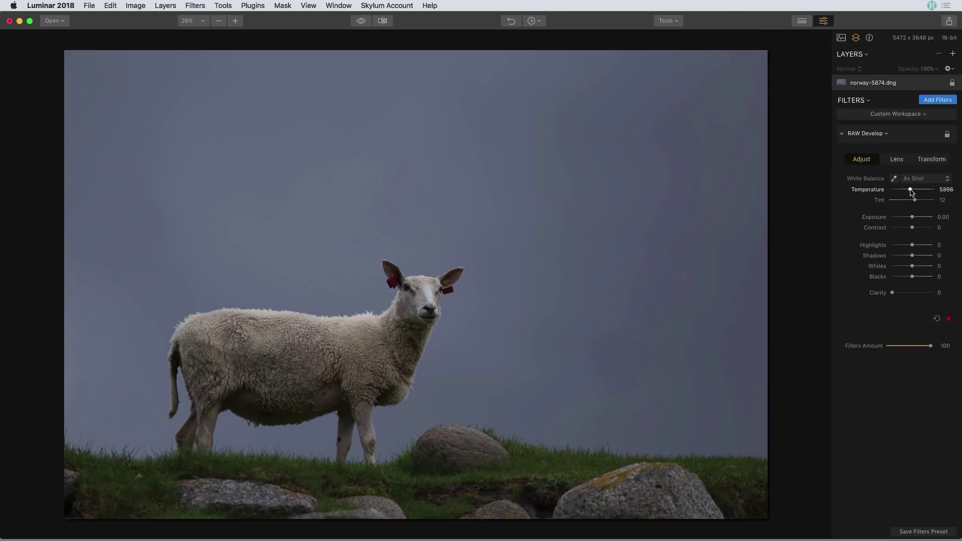
drag(911, 191, 917, 258)
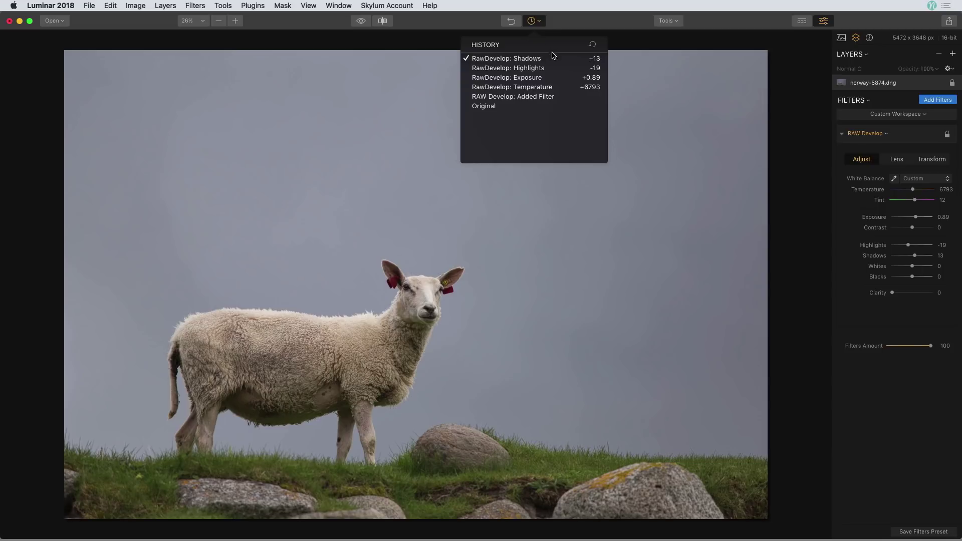
Roll History back past Exposure to the RawDevelop: Temperature entry, discarding later edits
click(556, 79)
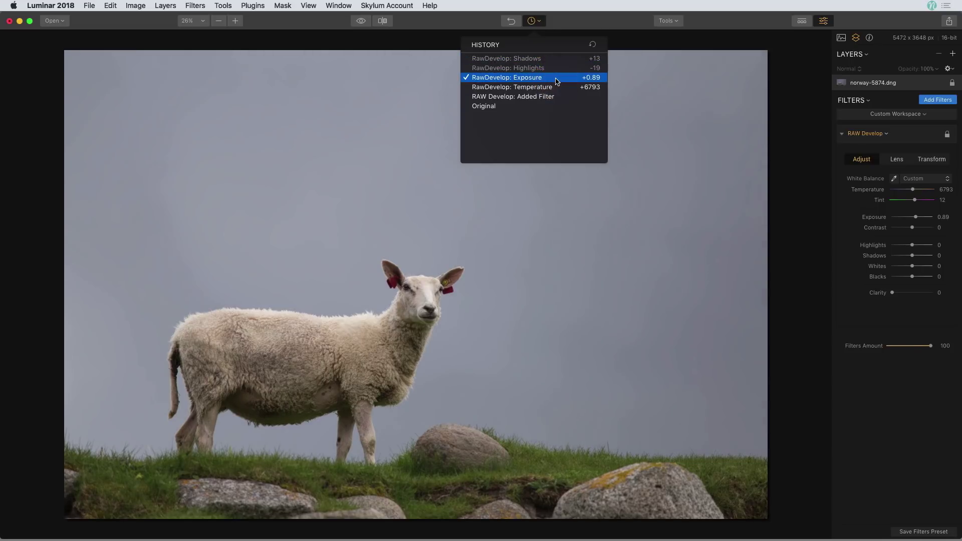
click(556, 87)
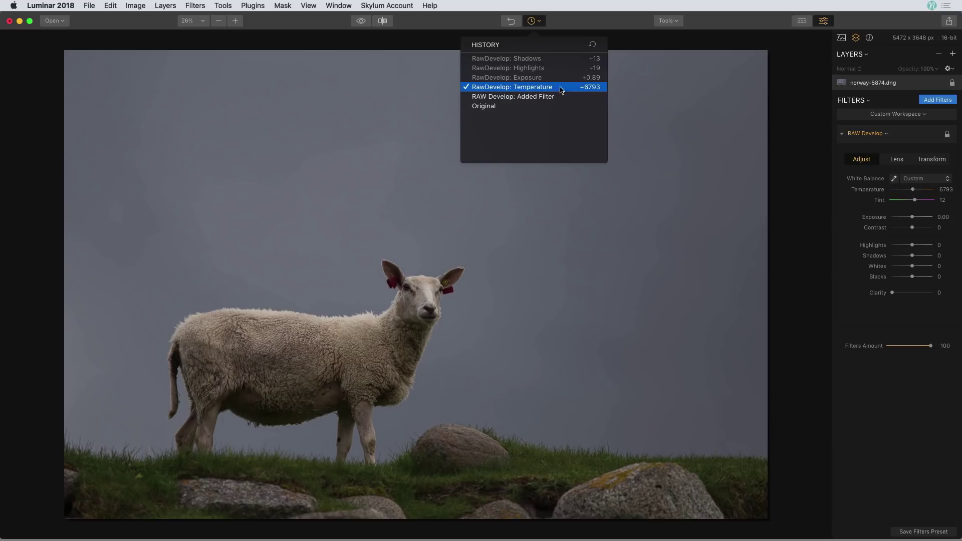
click(811, 163)
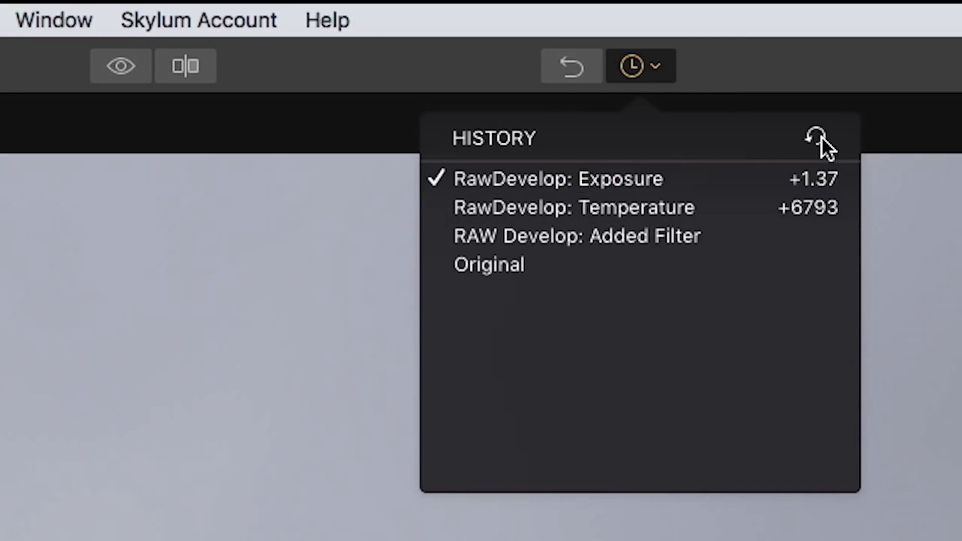
Reset History, restore up to the Exposure edit, then set Exposure 1.17 and Highlights -17
click(822, 138)
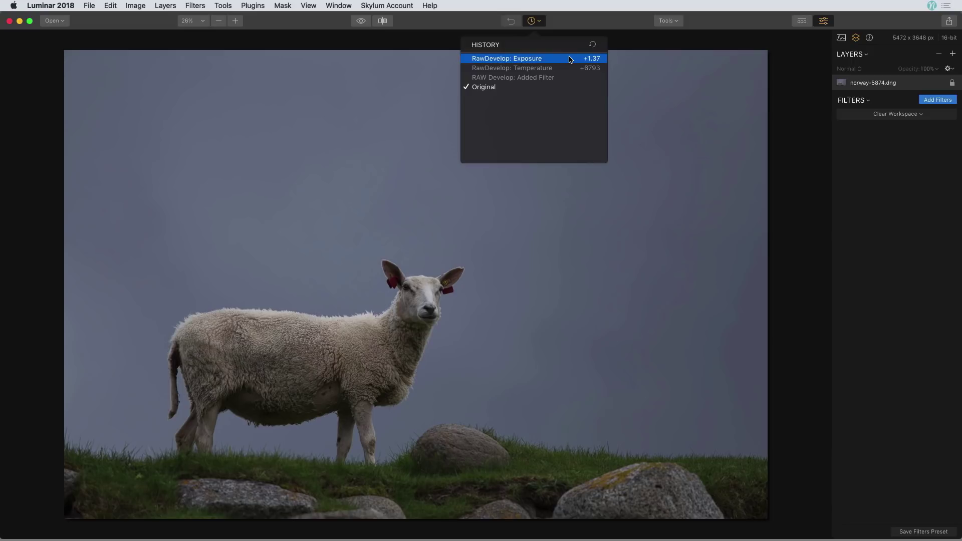
click(570, 59)
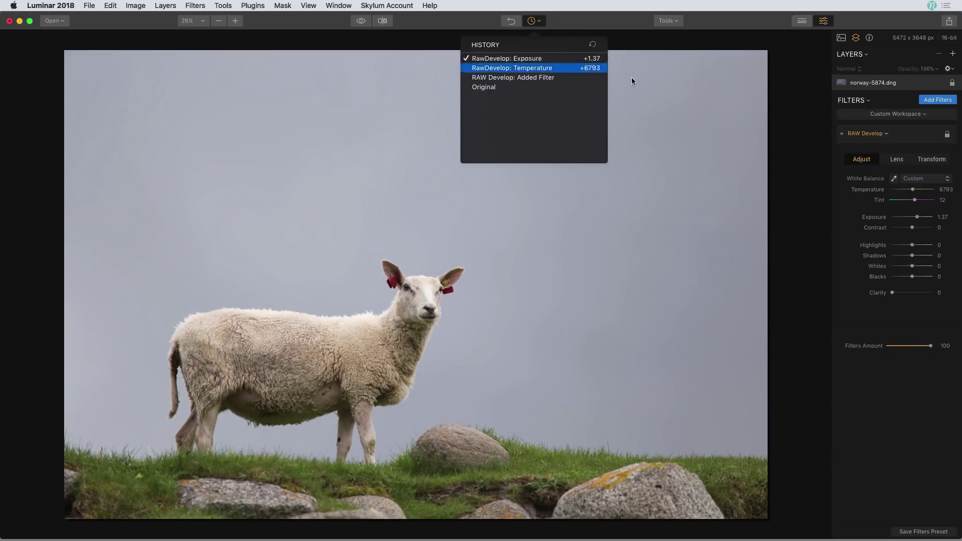
click(814, 183)
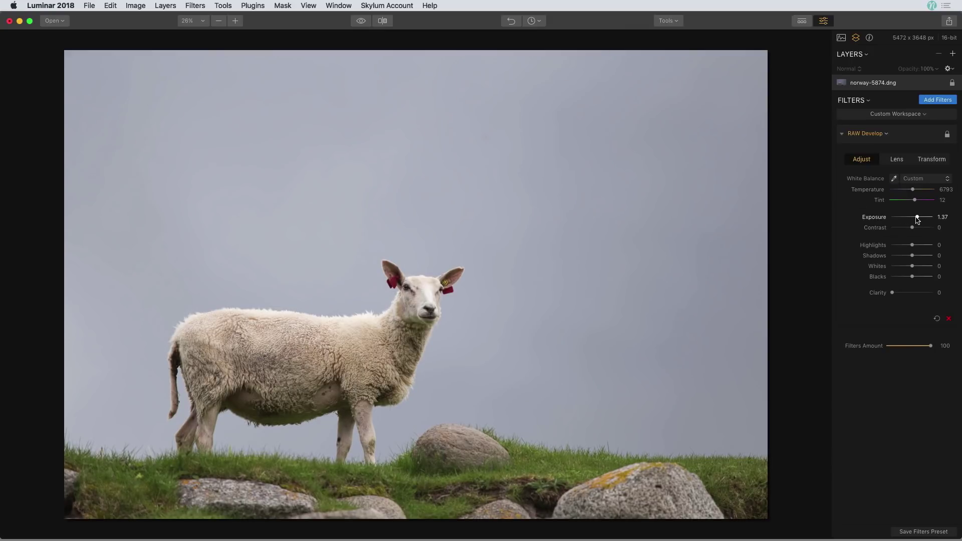
drag(917, 220, 916, 219)
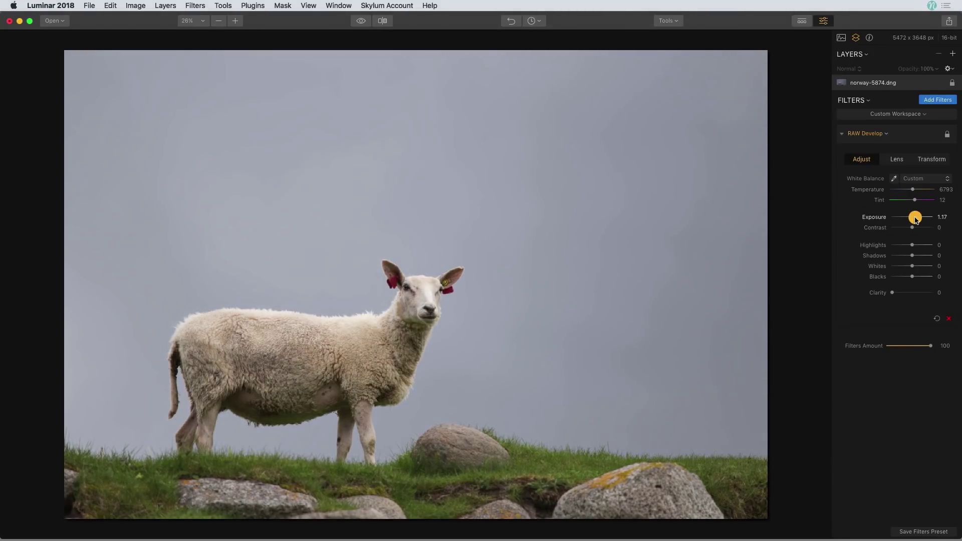
drag(913, 246, 915, 259)
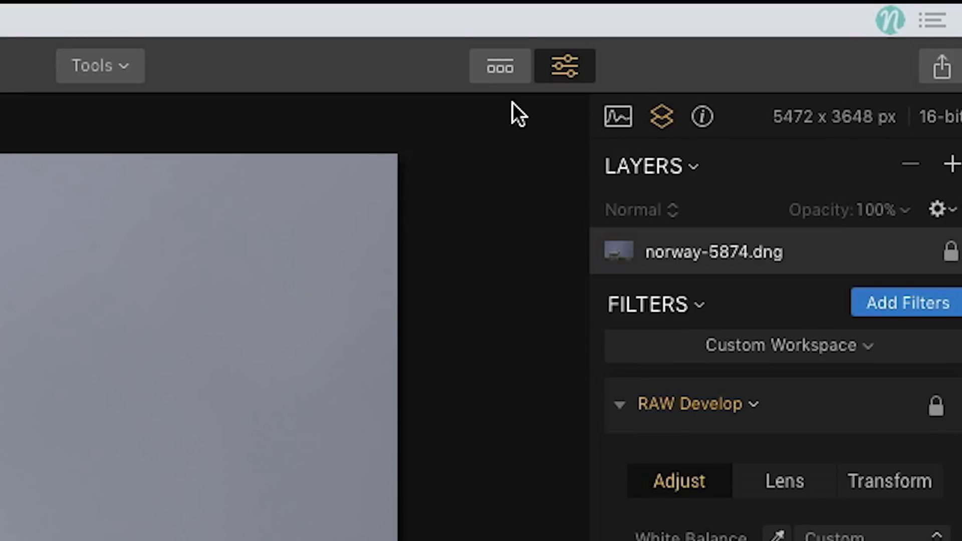
Add an empty Overlay Preset layer and show the Sky & Cloud presets in the filmstrip
click(500, 74)
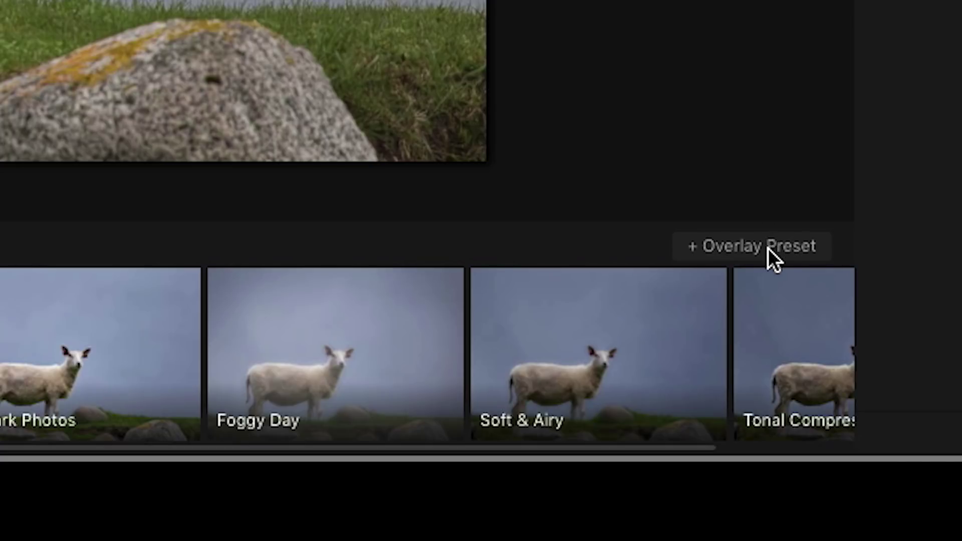
click(769, 248)
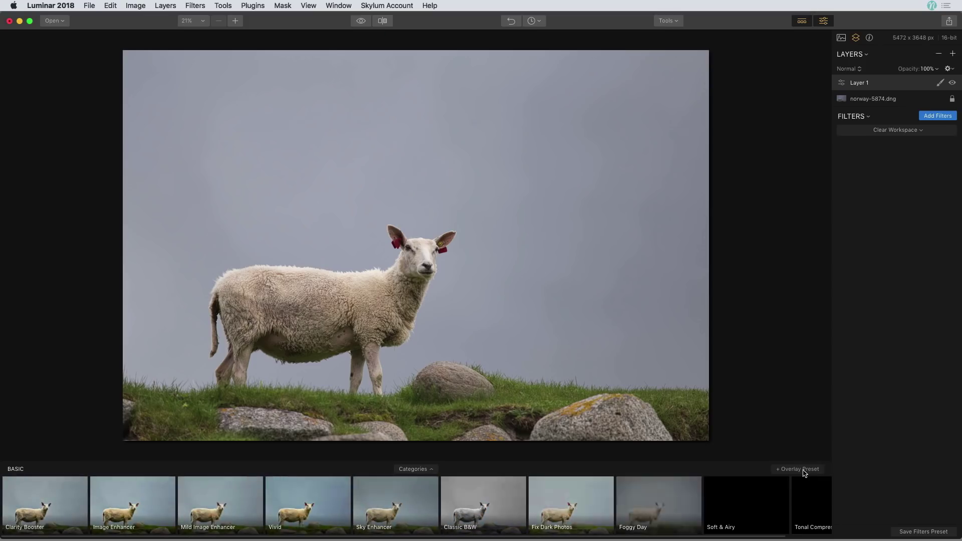
click(426, 470)
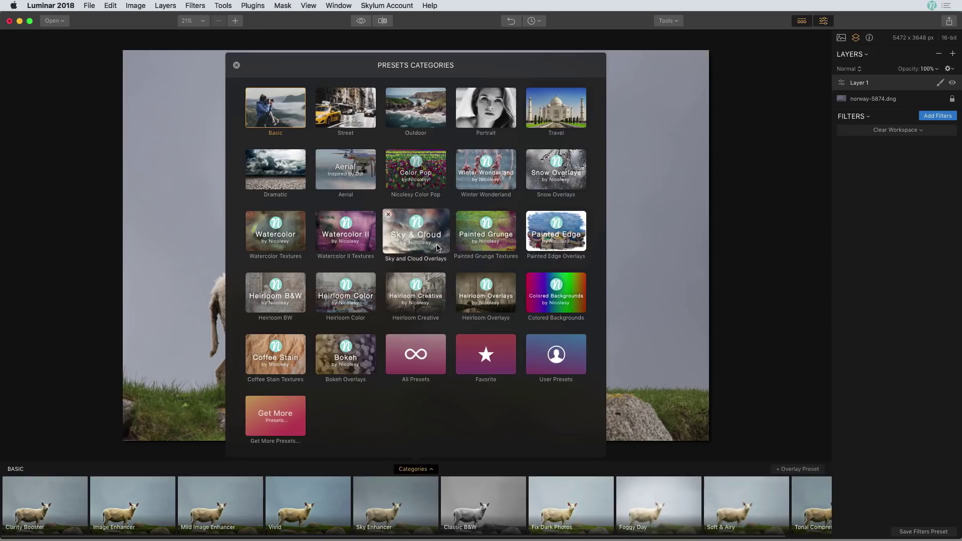
click(437, 248)
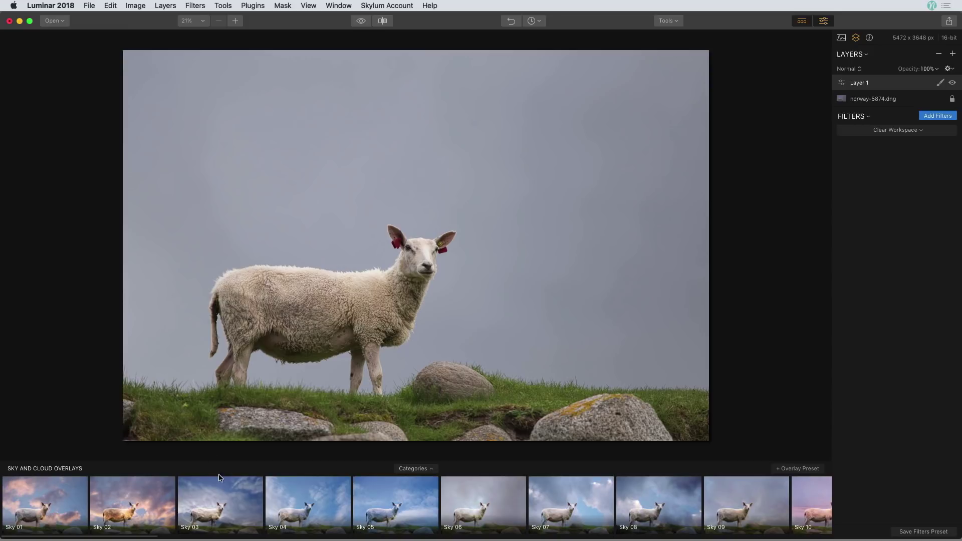
Try the Sky 03, Sky 07, Sky 08 and Sky 24 cloud overlays on Layer 1
click(228, 496)
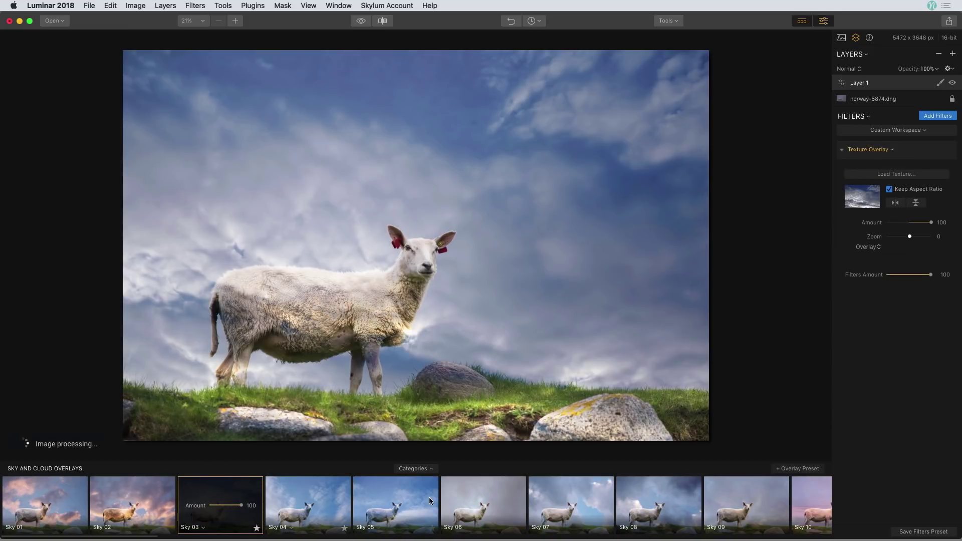
click(571, 493)
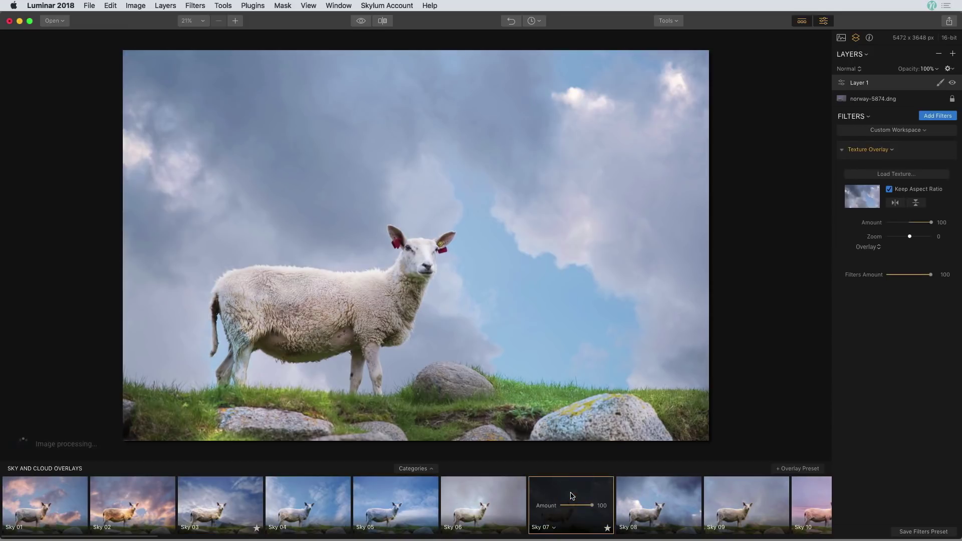
scroll(573, 497, right, 3)
click(595, 491)
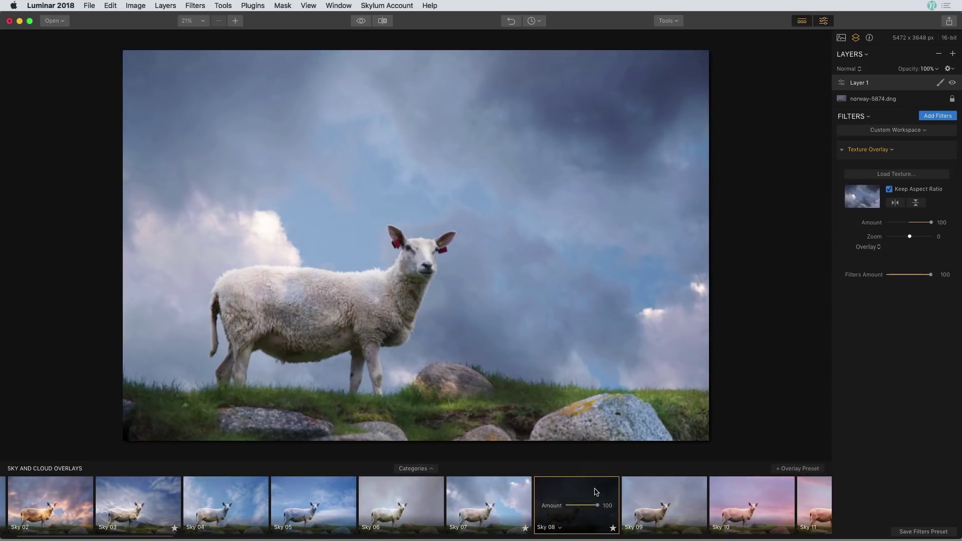
scroll(595, 491, right, 15)
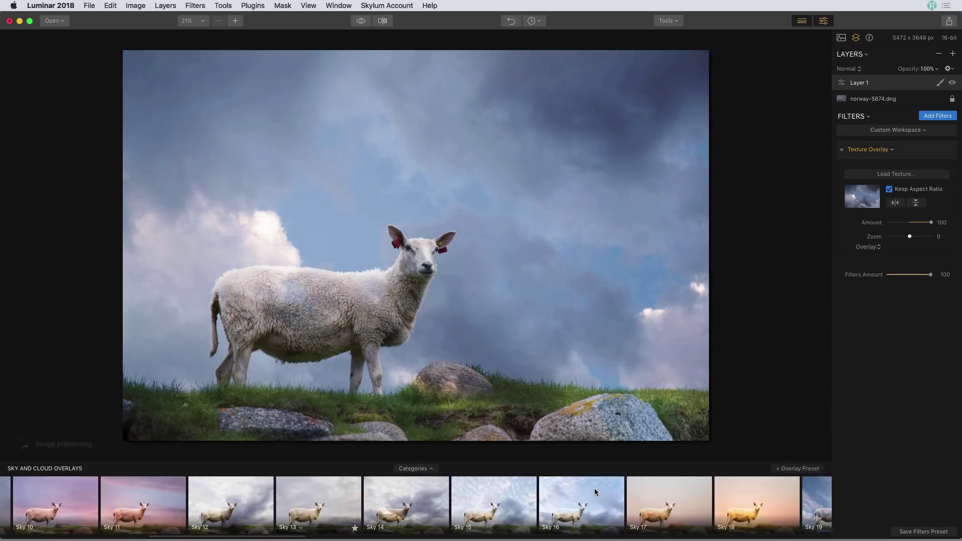
scroll(594, 489, right, 9)
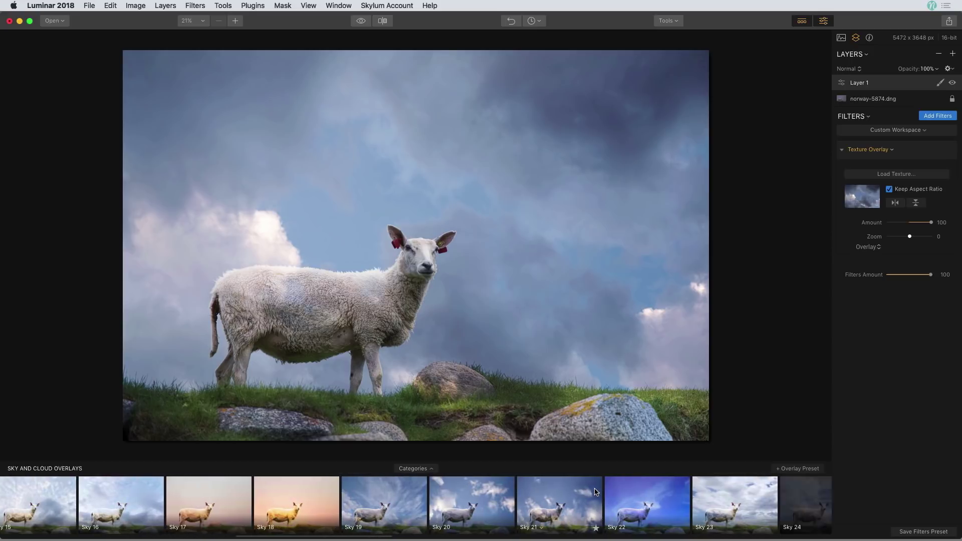
click(721, 486)
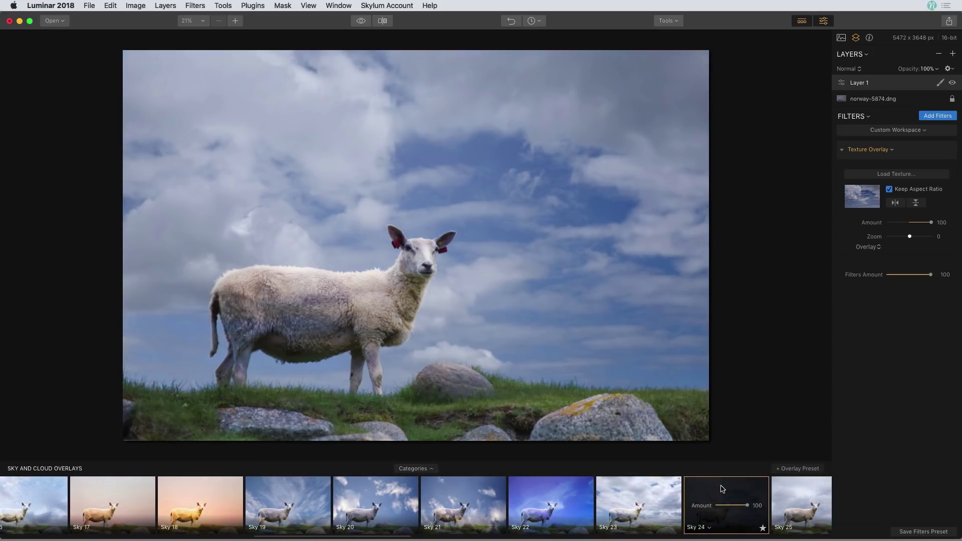
Try Sky 34 and Sky 44, settle on Sky 49's pink-purple clouds, and show History
scroll(721, 485, right, 3)
scroll(721, 485, right, 12)
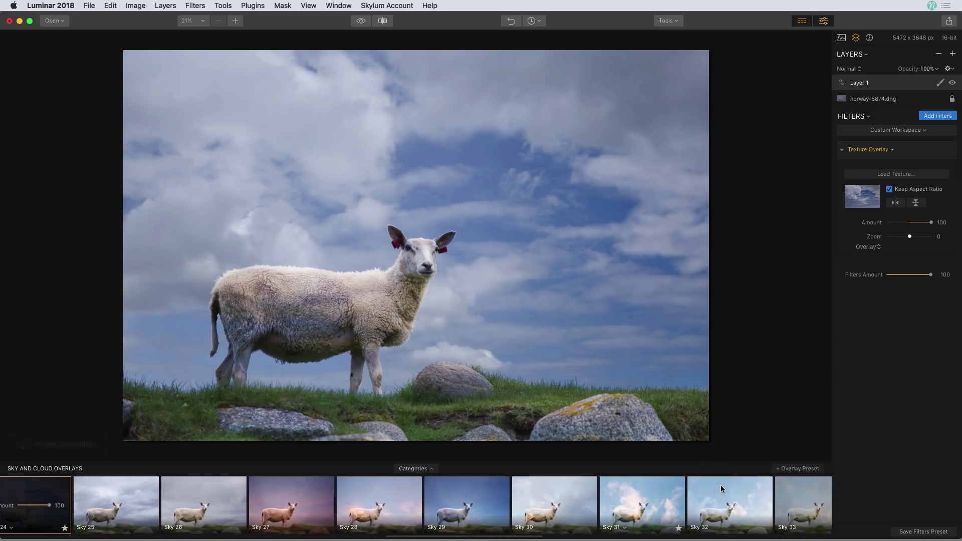
scroll(722, 487, right, 4)
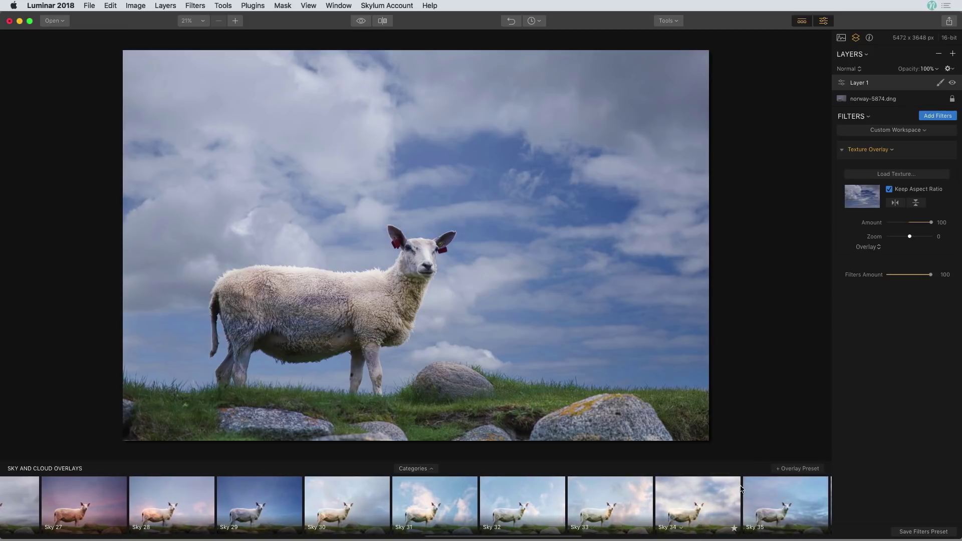
click(721, 488)
scroll(721, 486, right, 12)
click(721, 487)
scroll(722, 486, right, 6)
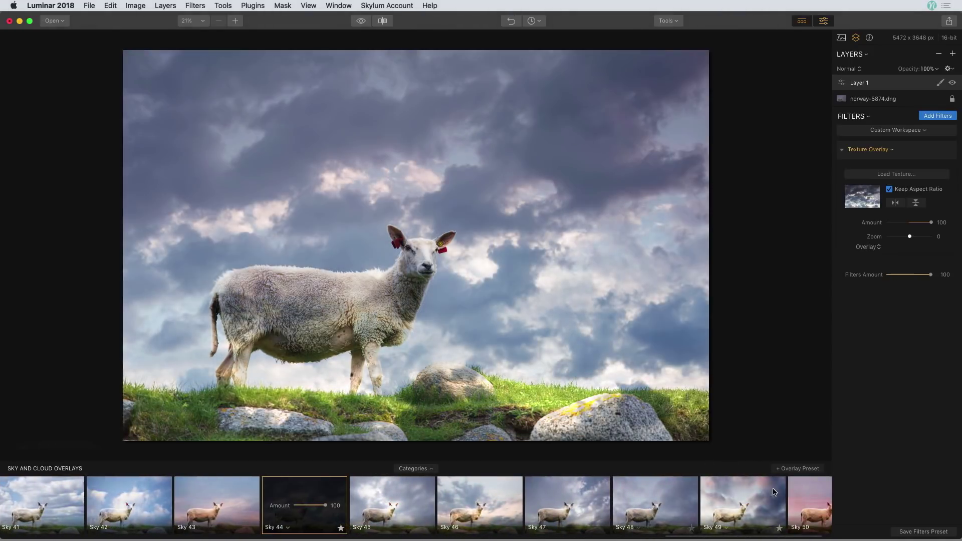
click(765, 490)
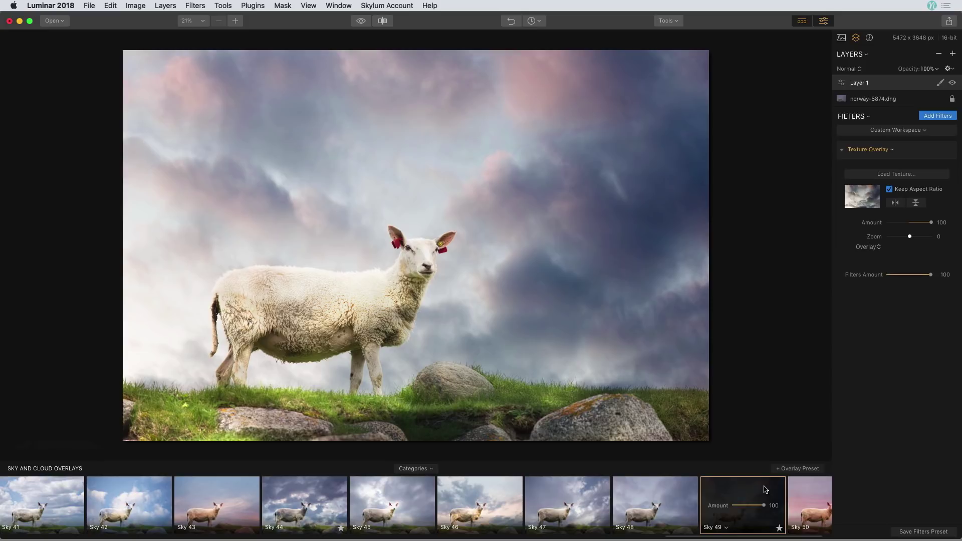
scroll(766, 490, left, 20)
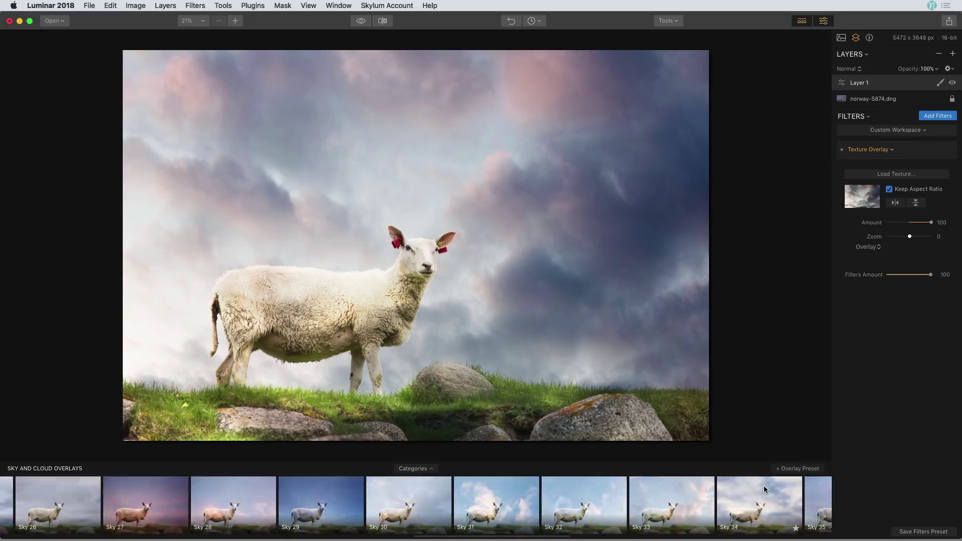
mouse_move(764, 486)
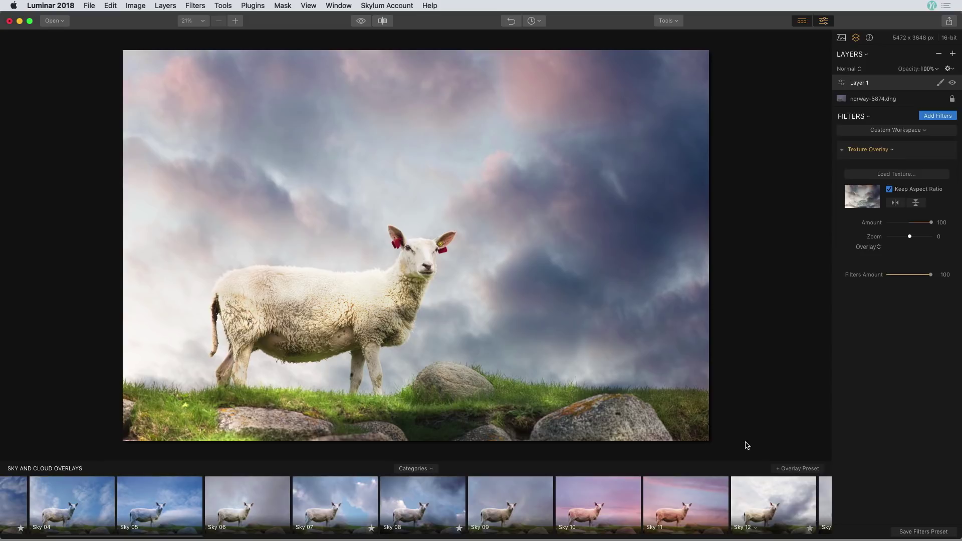
click(542, 22)
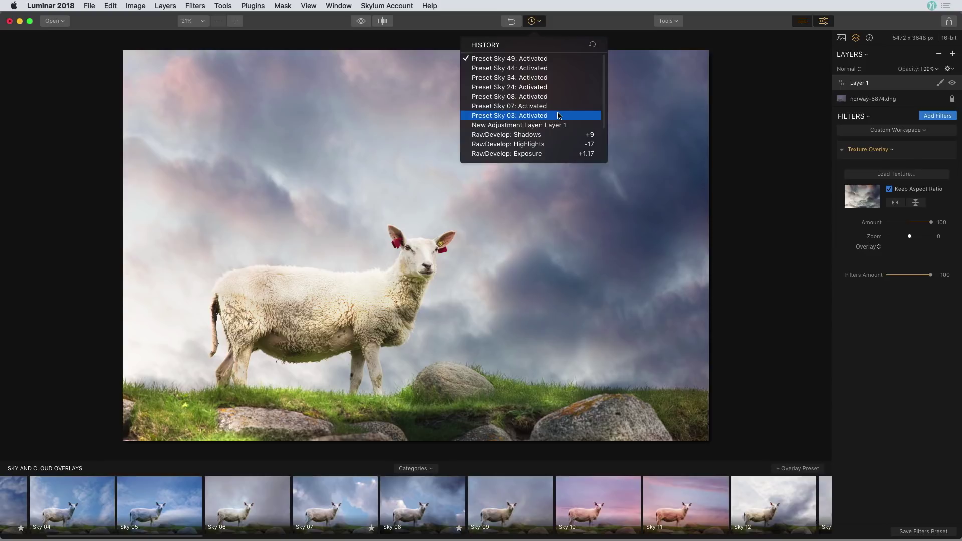
Hide the preset strip, step History back to Sky 03, then return to Sky 24
click(817, 59)
click(803, 21)
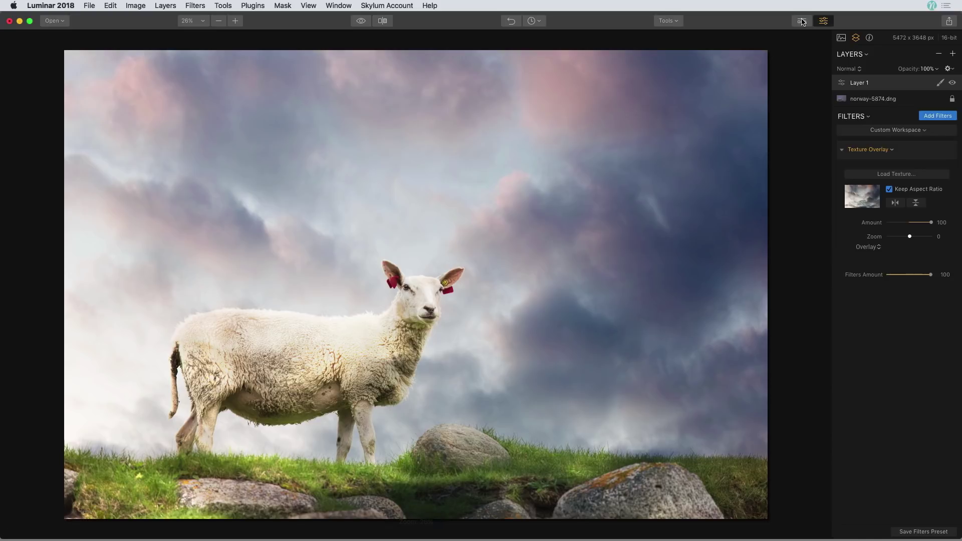
click(540, 21)
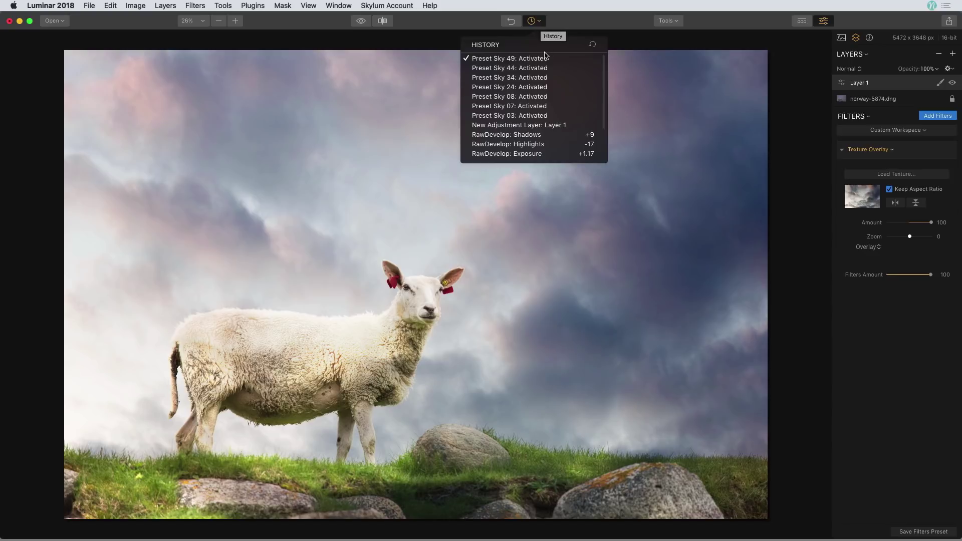
click(544, 80)
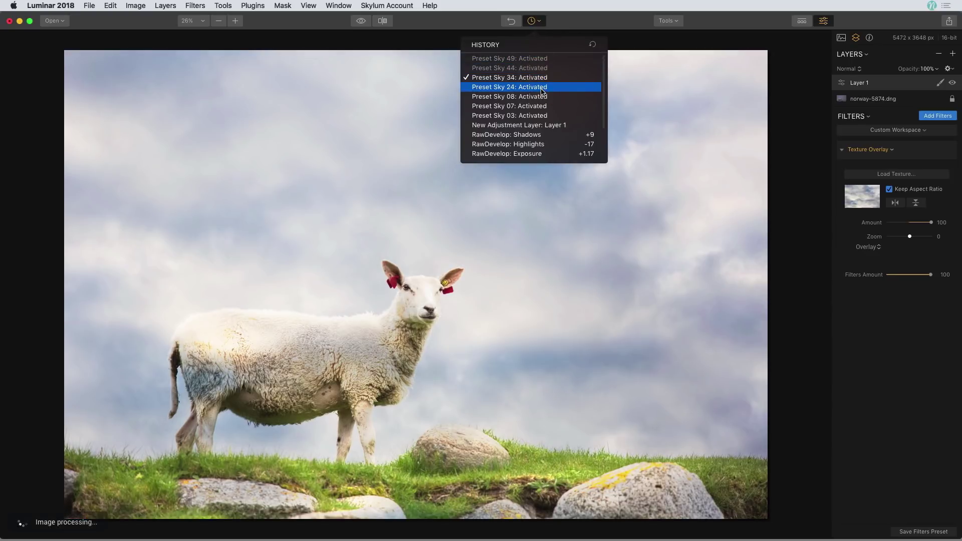
click(543, 88)
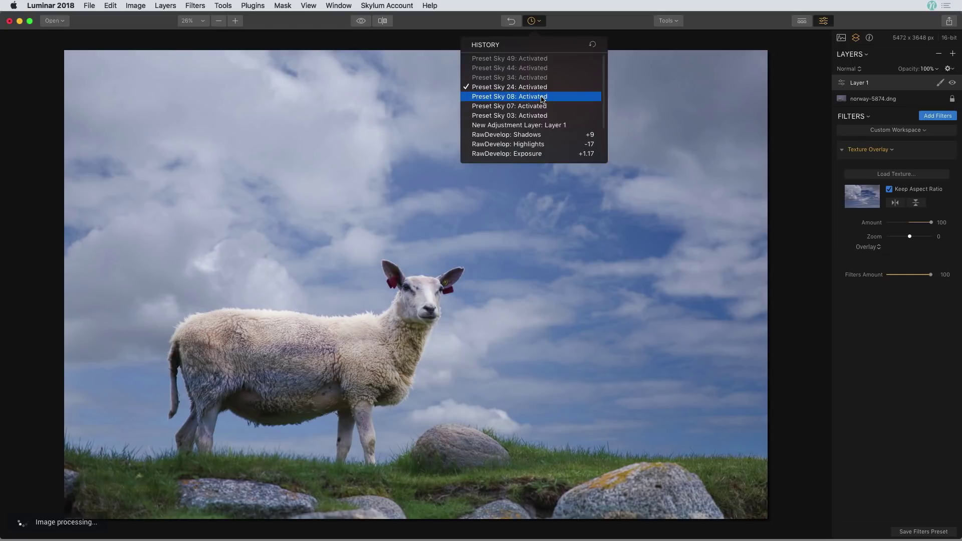
click(543, 98)
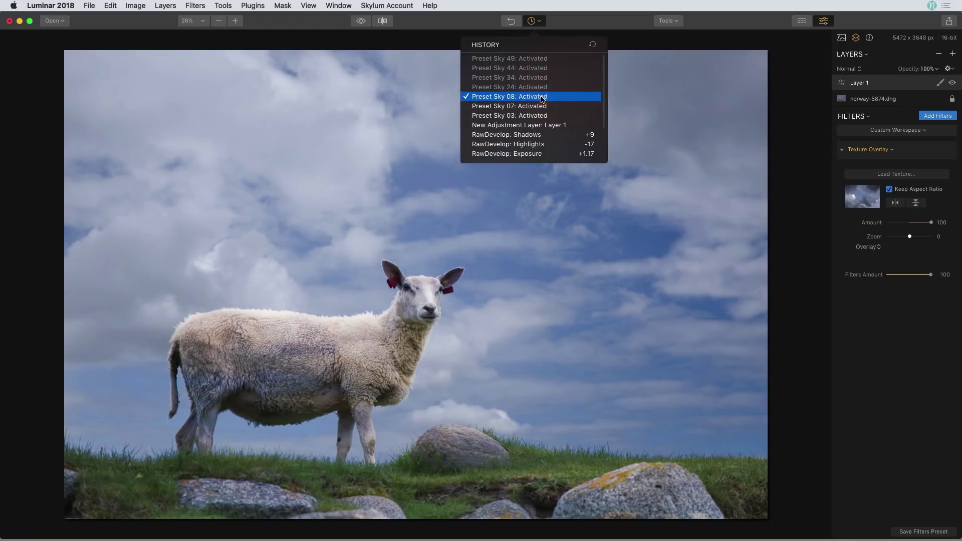
click(543, 106)
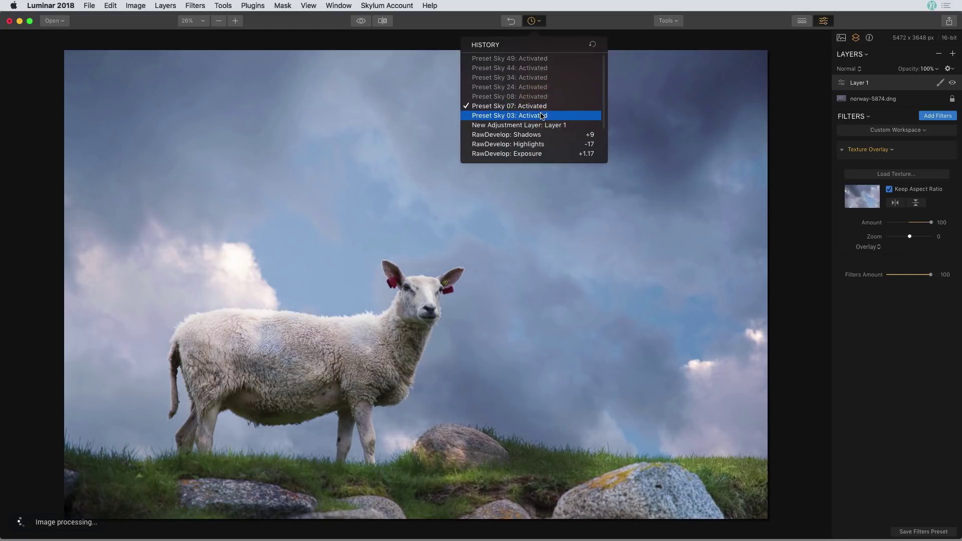
click(542, 118)
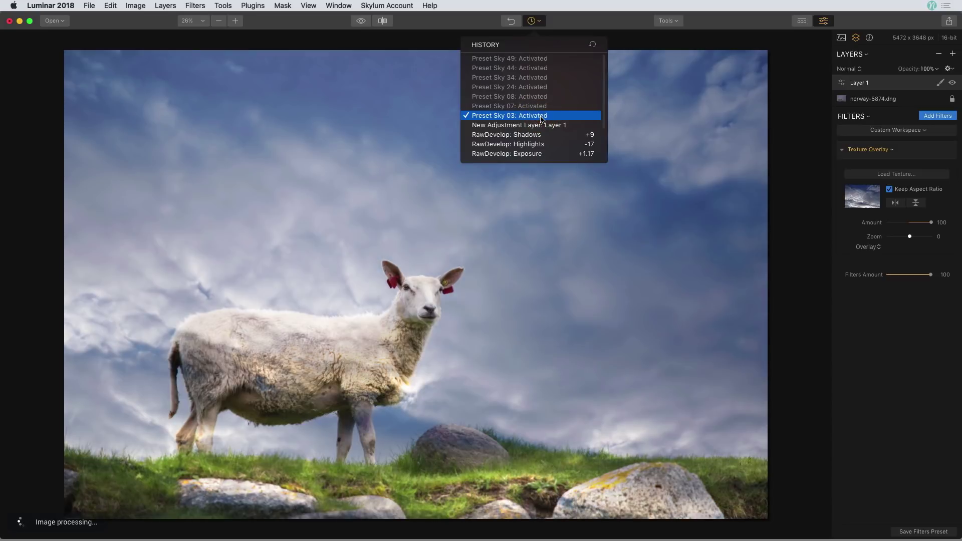
click(536, 88)
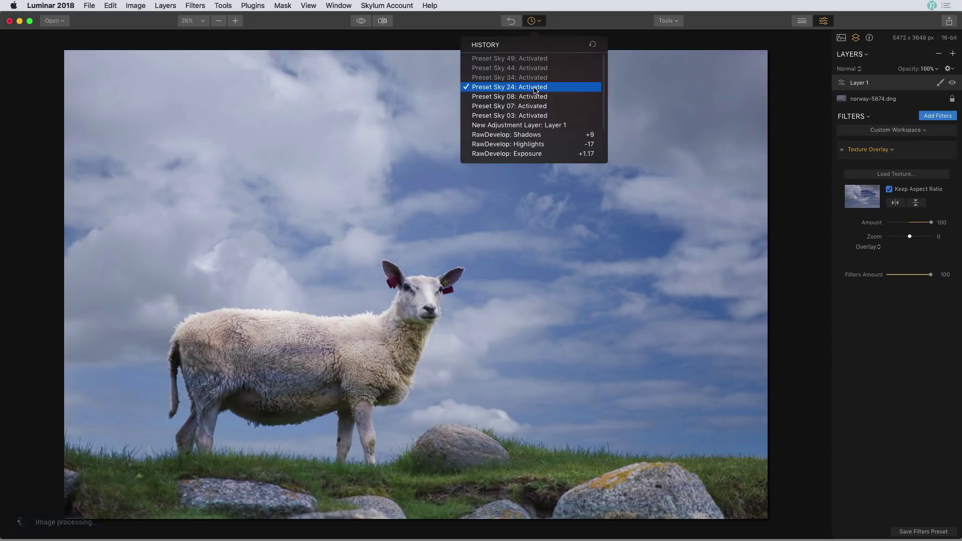
click(803, 106)
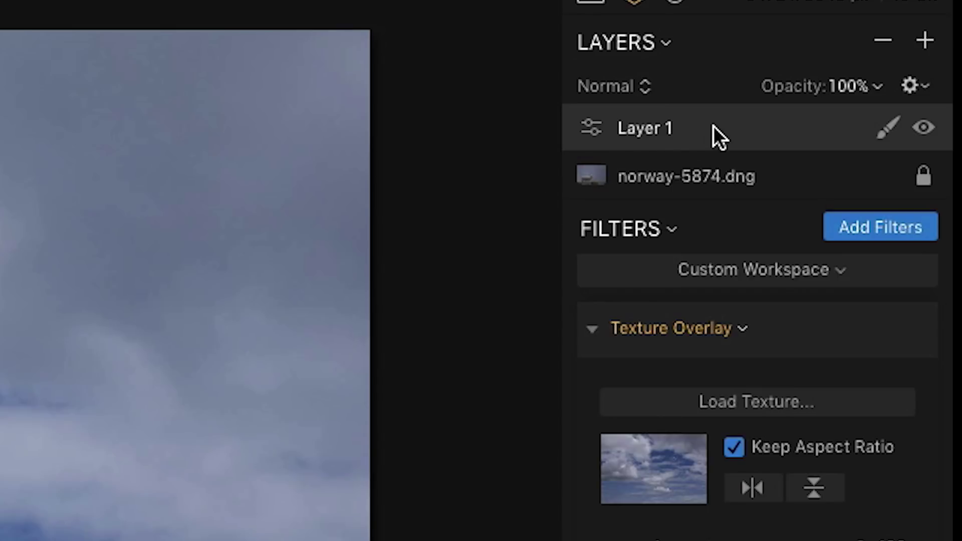
Add a gradient mask to Layer 1, fading the Sky 24 overlay out over the grass
click(884, 132)
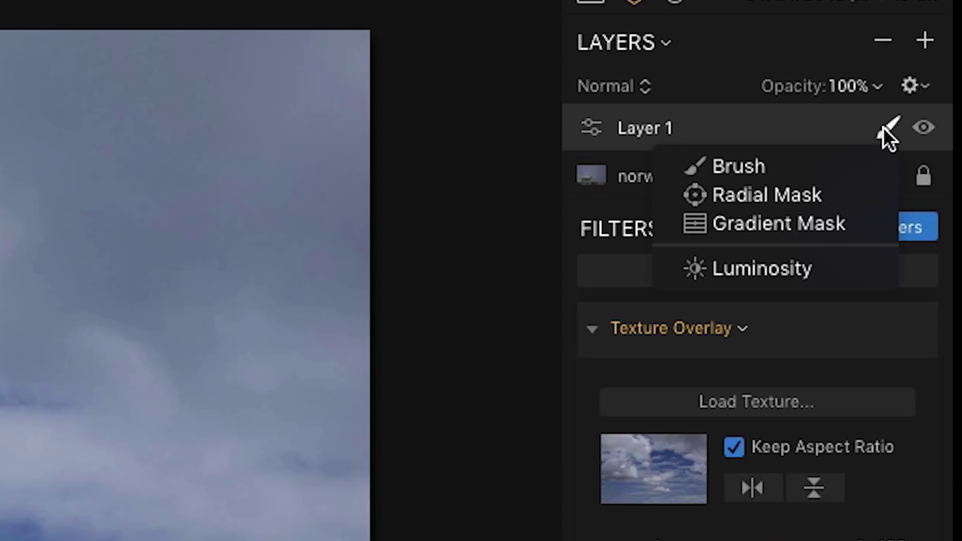
click(858, 222)
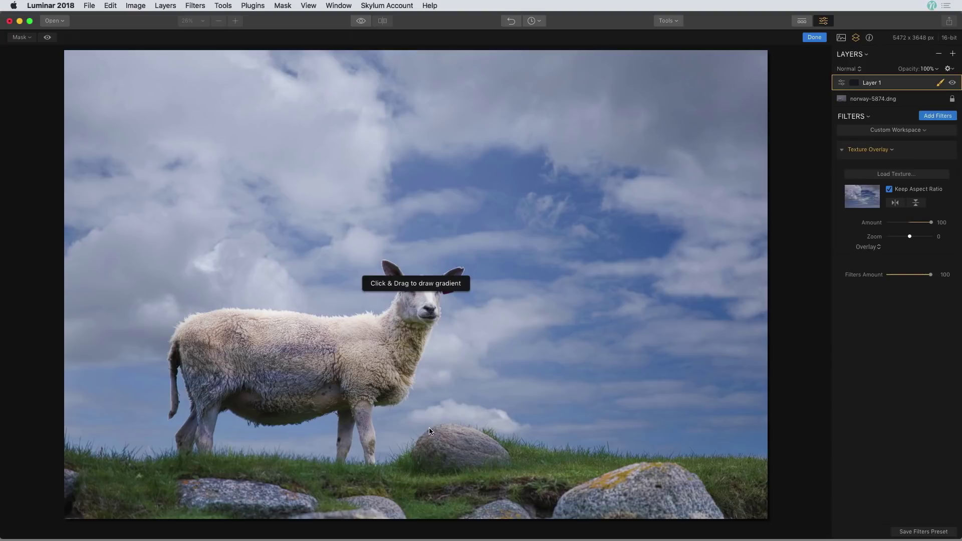
drag(429, 442, 430, 539)
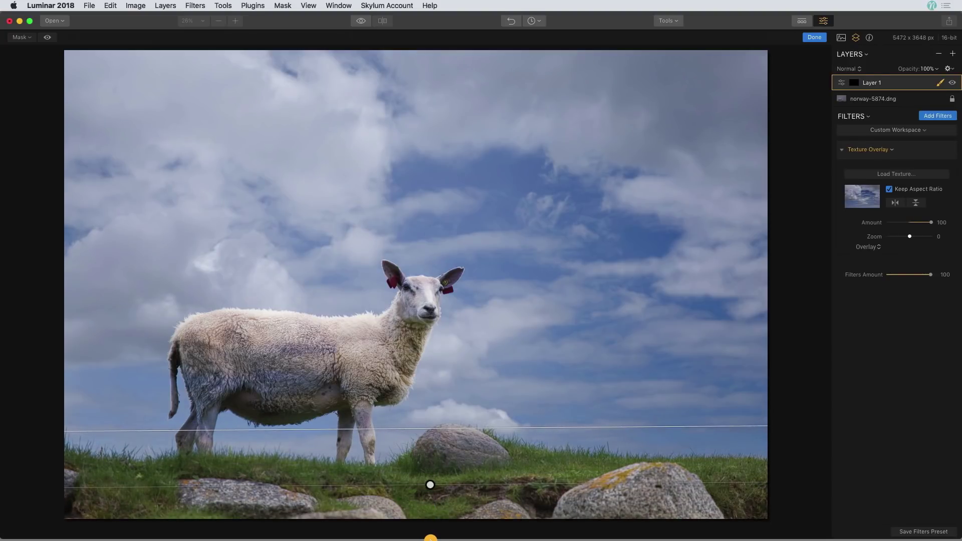
drag(430, 485, 427, 512)
drag(438, 456, 434, 415)
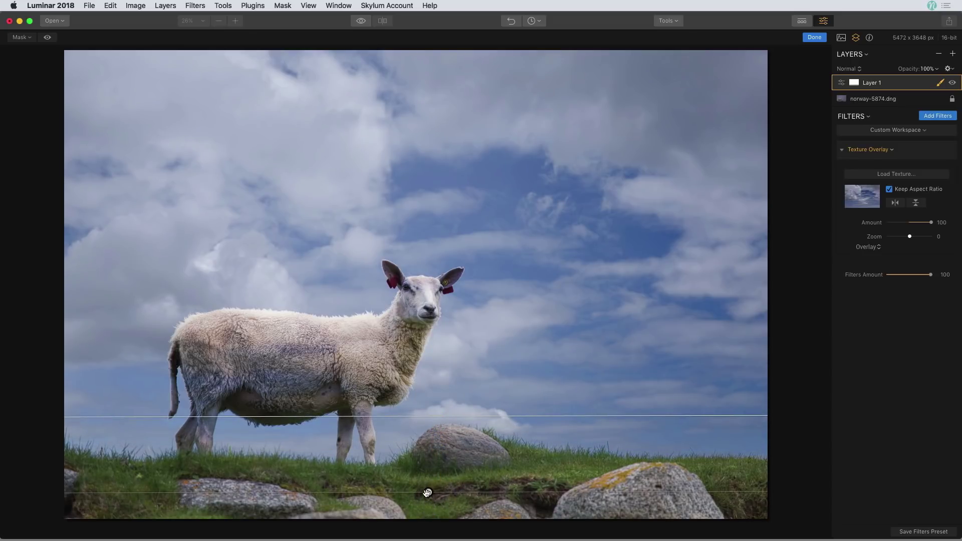
drag(428, 493, 432, 487)
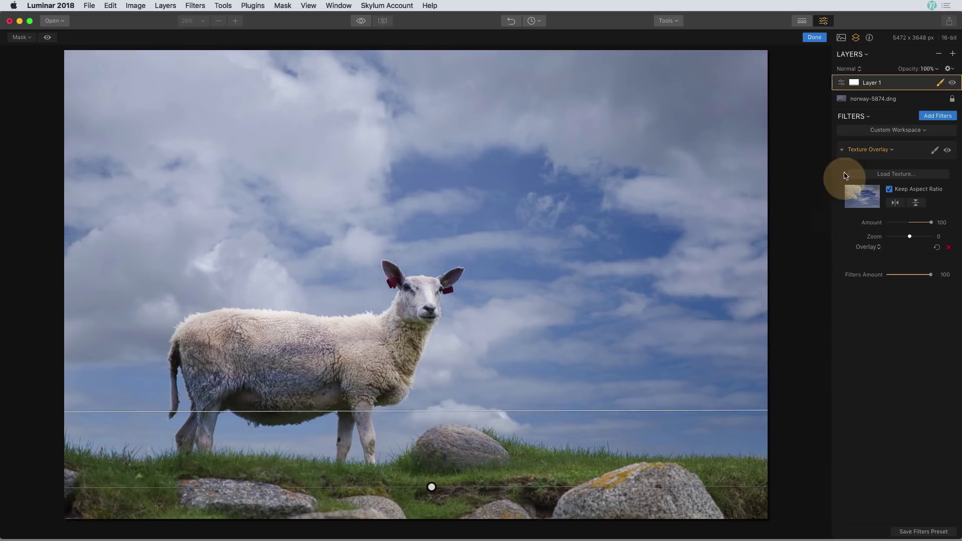
click(854, 83)
click(855, 83)
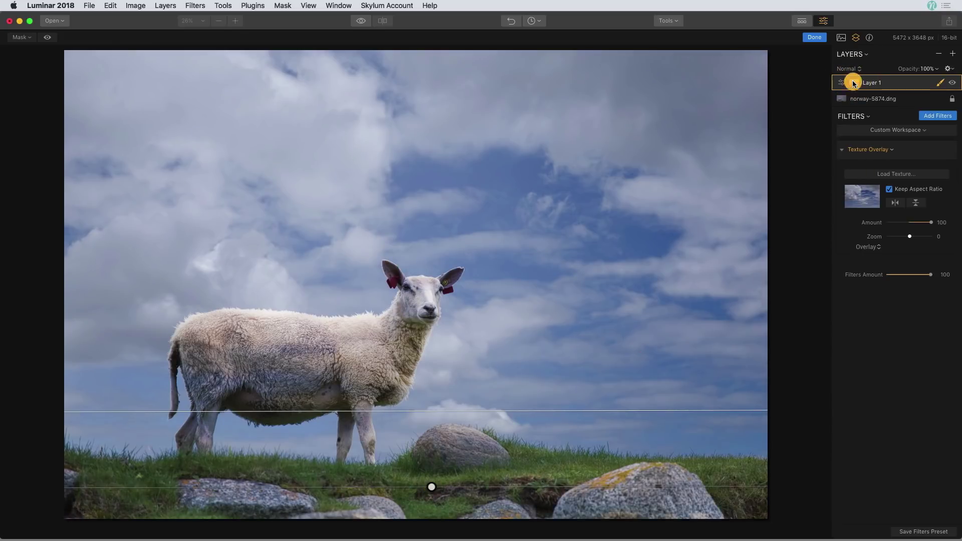
click(854, 83)
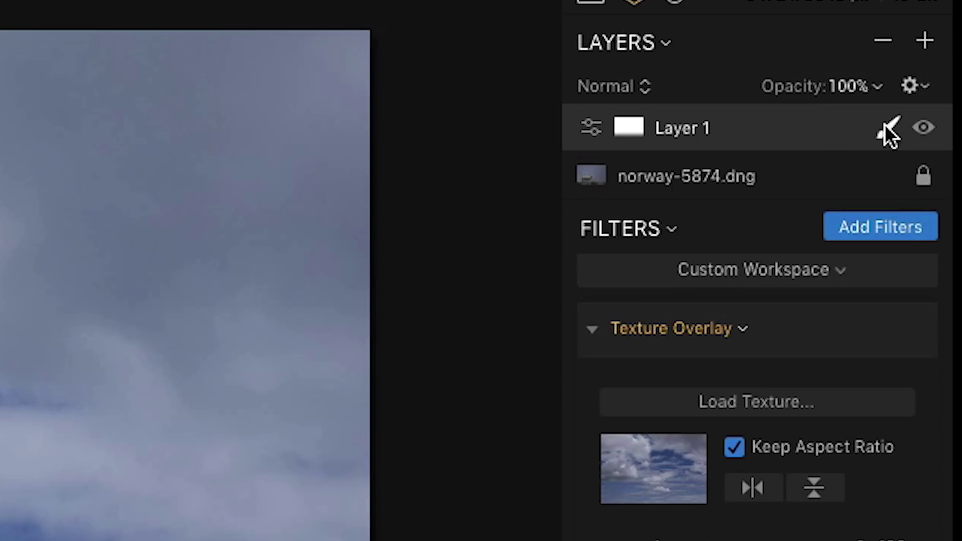
Use Layer 1's mask brush in erase mode to remove the overlay from the sheep's face and body
click(939, 82)
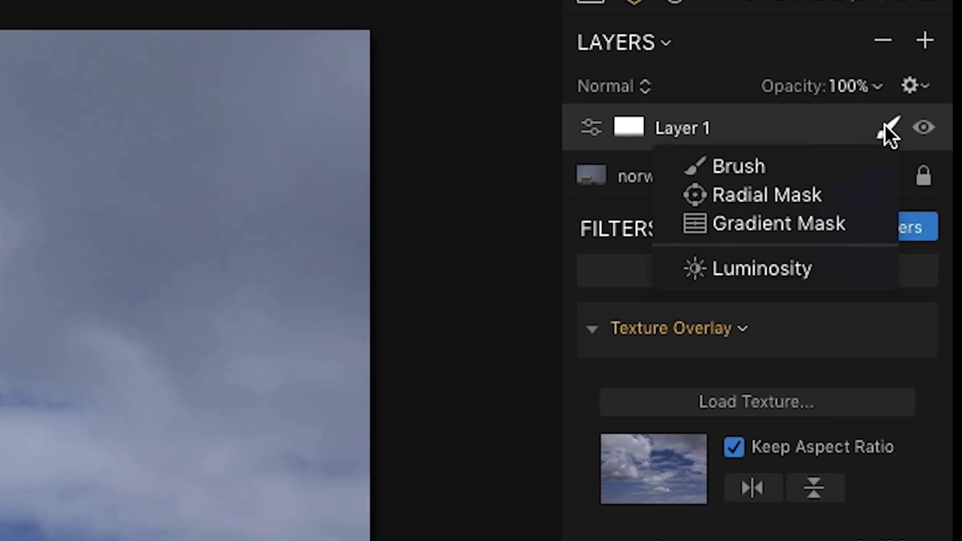
click(853, 165)
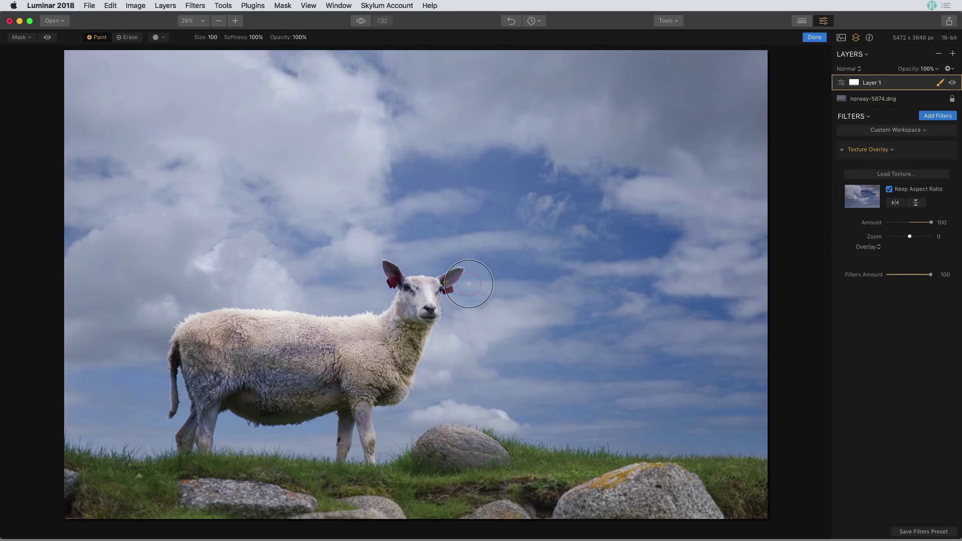
key(alt)
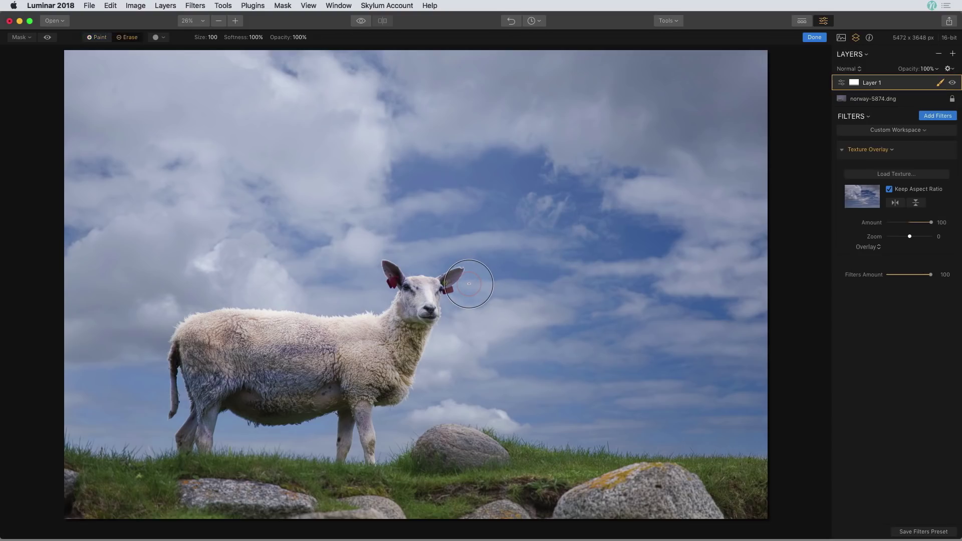
drag(469, 284, 414, 313)
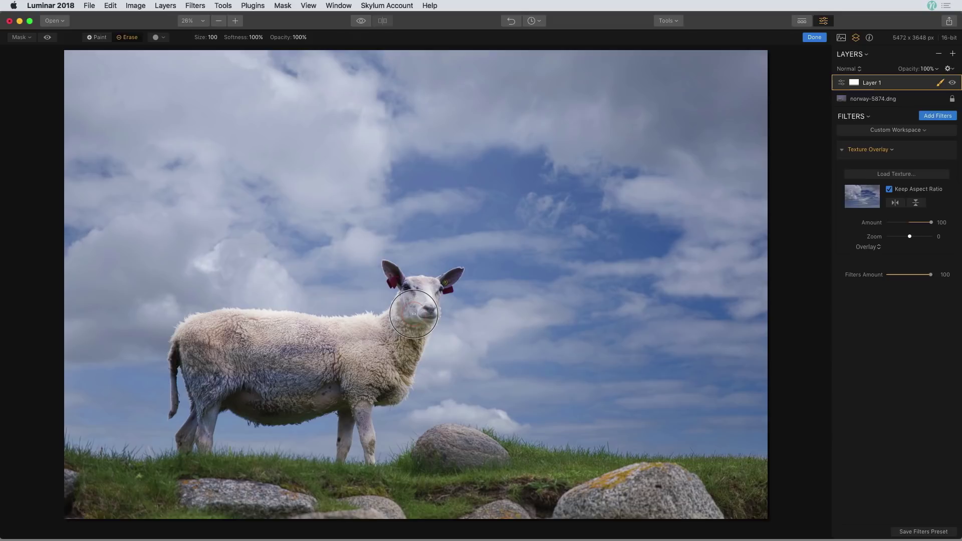
mouse_move(414, 314)
mouse_down()
mouse_move(415, 339)
mouse_move(274, 408)
mouse_move(224, 393)
mouse_move(187, 321)
mouse_move(164, 311)
mouse_move(491, 289)
mouse_move(369, 341)
mouse_move(228, 344)
mouse_move(322, 374)
mouse_move(265, 395)
mouse_move(386, 340)
mouse_move(380, 368)
mouse_move(255, 383)
mouse_move(290, 358)
mouse_up()
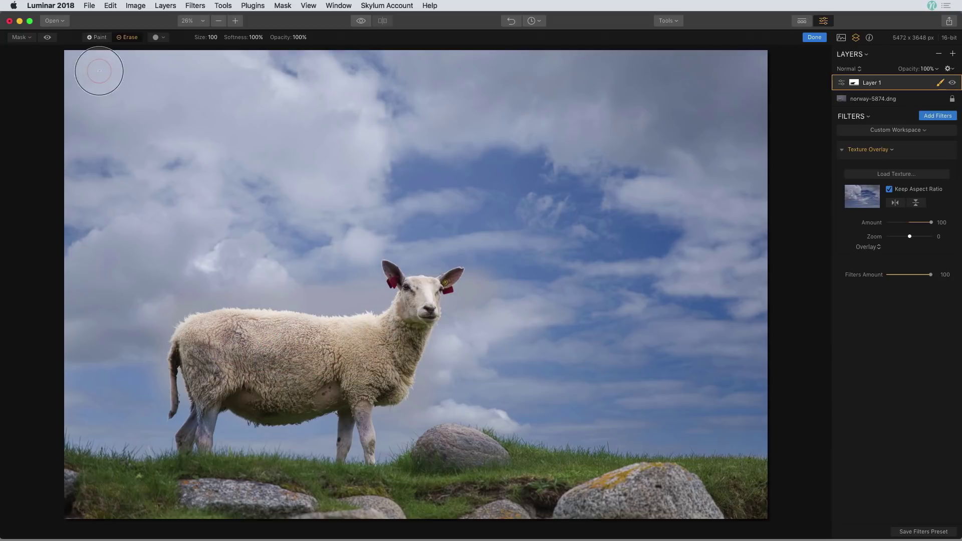
Check the red mask overlay, then erase the remaining sky texture from the sheep's body
click(47, 38)
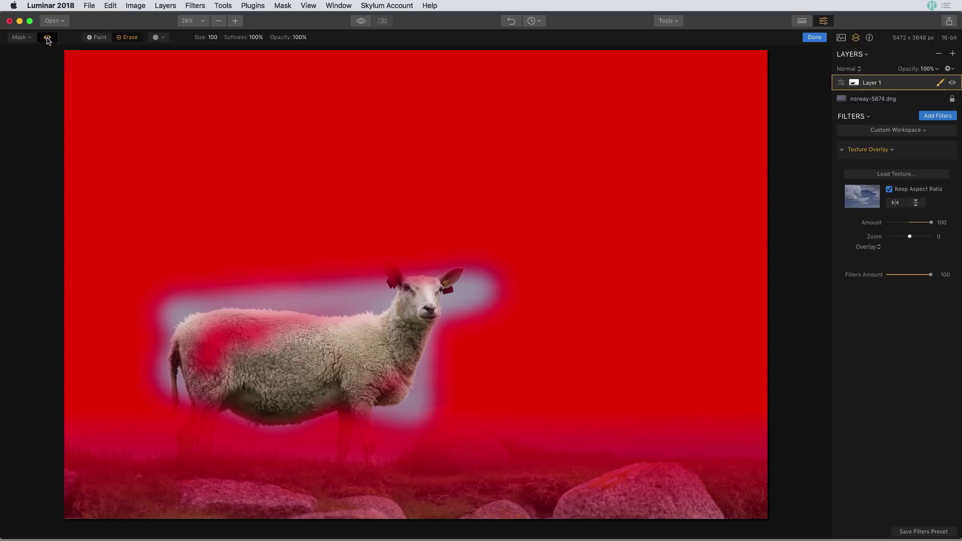
click(47, 38)
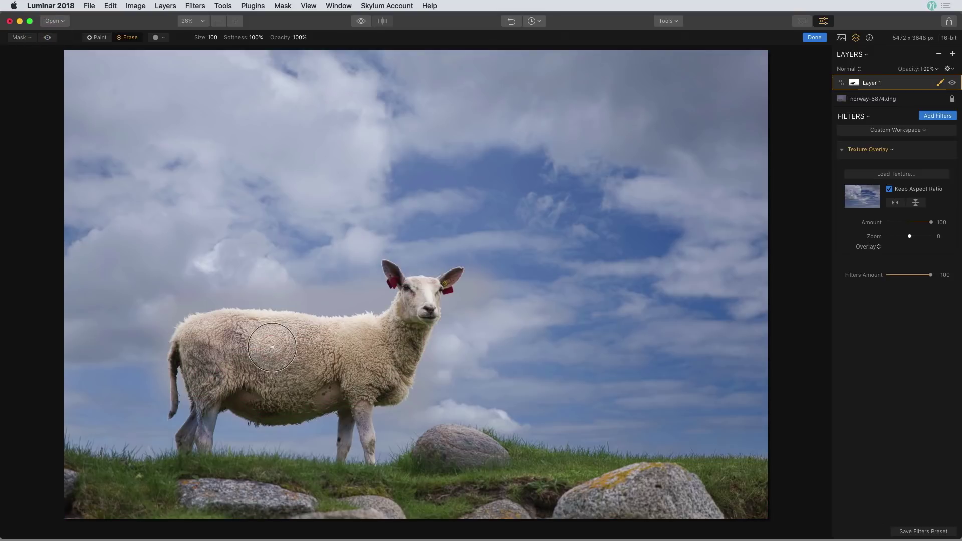
mouse_move(272, 347)
mouse_down()
mouse_move(223, 346)
mouse_move(386, 340)
mouse_move(413, 306)
mouse_move(387, 354)
mouse_move(218, 379)
mouse_up()
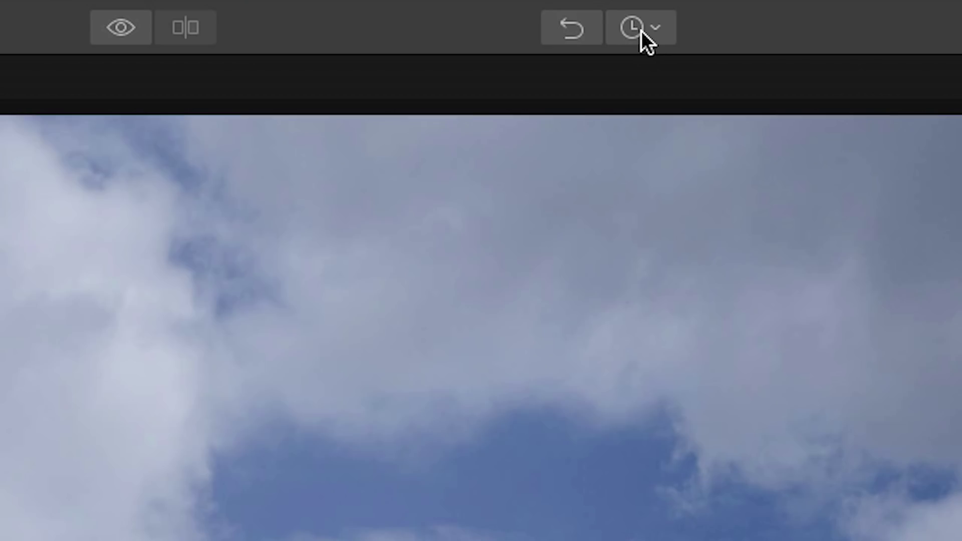
Revert History to 'Gradient Mask: Apply' and re-erase the sky texture from the sheep's wool and hindquarters
click(642, 31)
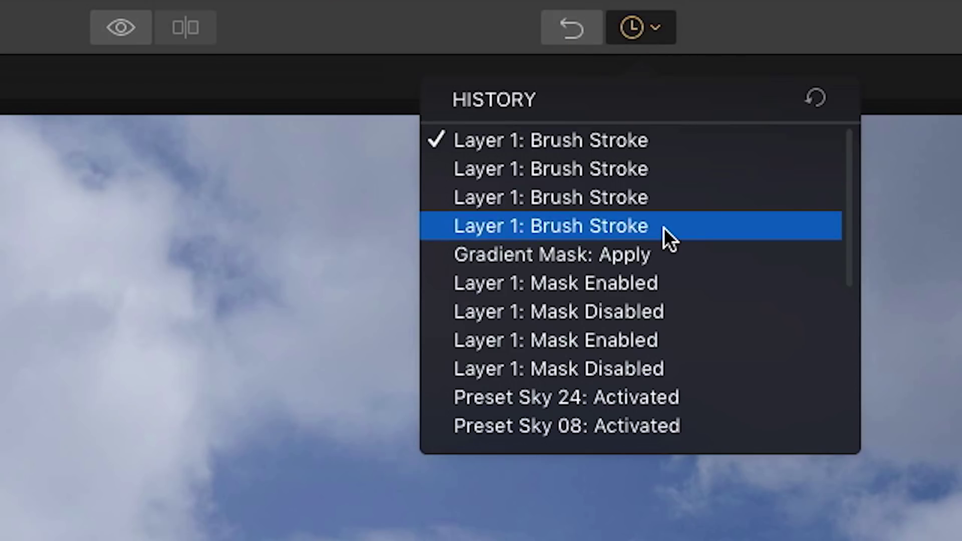
click(676, 255)
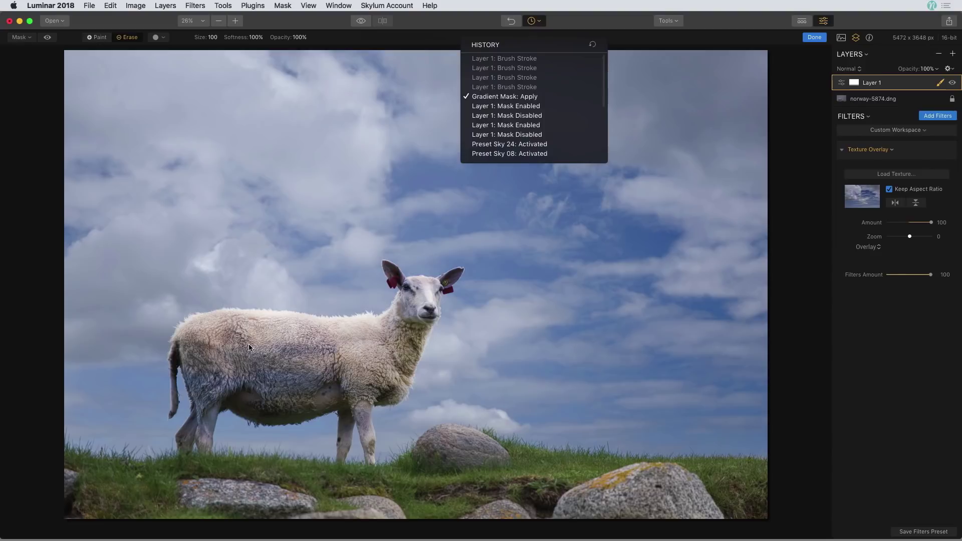
click(261, 349)
mouse_move(261, 349)
mouse_down()
mouse_move(348, 344)
mouse_move(372, 361)
mouse_move(283, 376)
mouse_move(217, 368)
mouse_move(254, 384)
mouse_move(337, 376)
mouse_move(403, 331)
mouse_move(429, 293)
mouse_move(387, 350)
mouse_up()
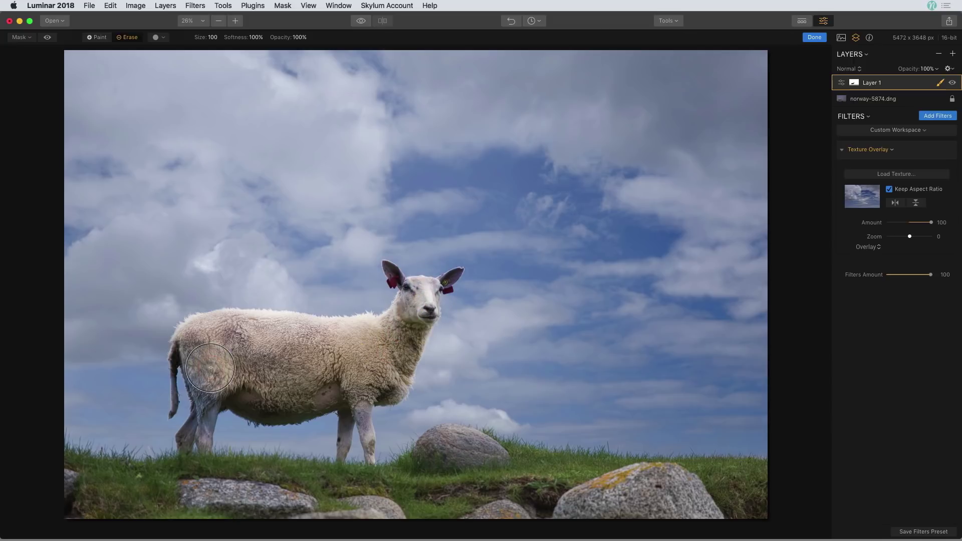
drag(211, 370, 203, 393)
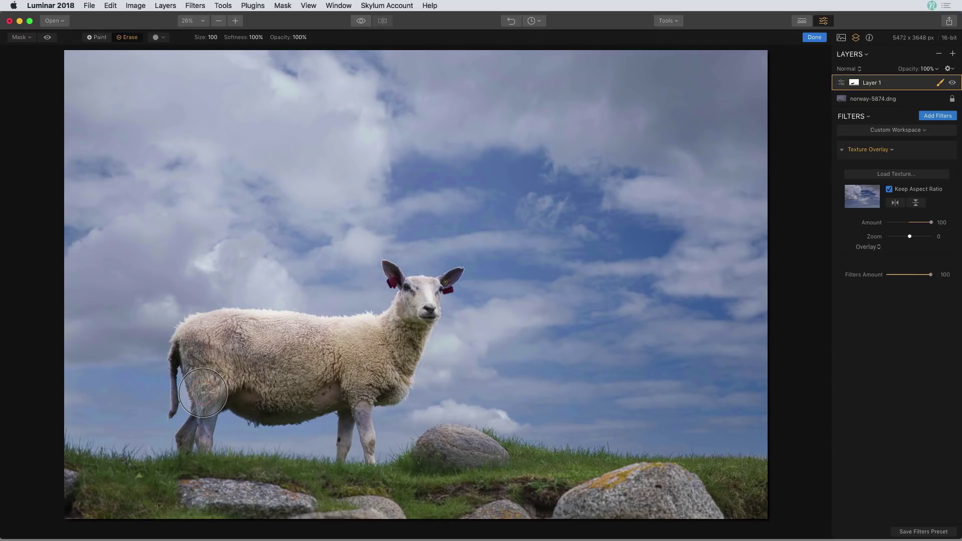
click(534, 22)
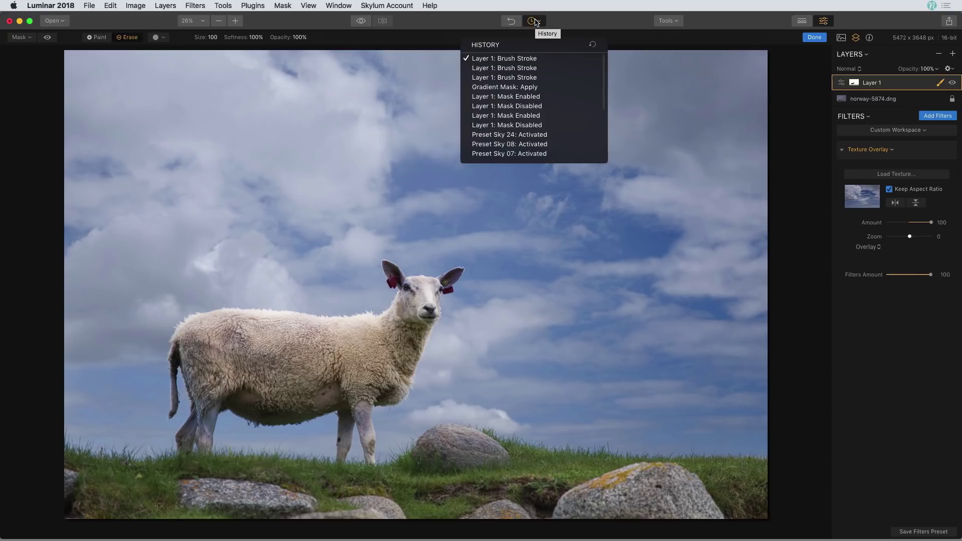
click(609, 20)
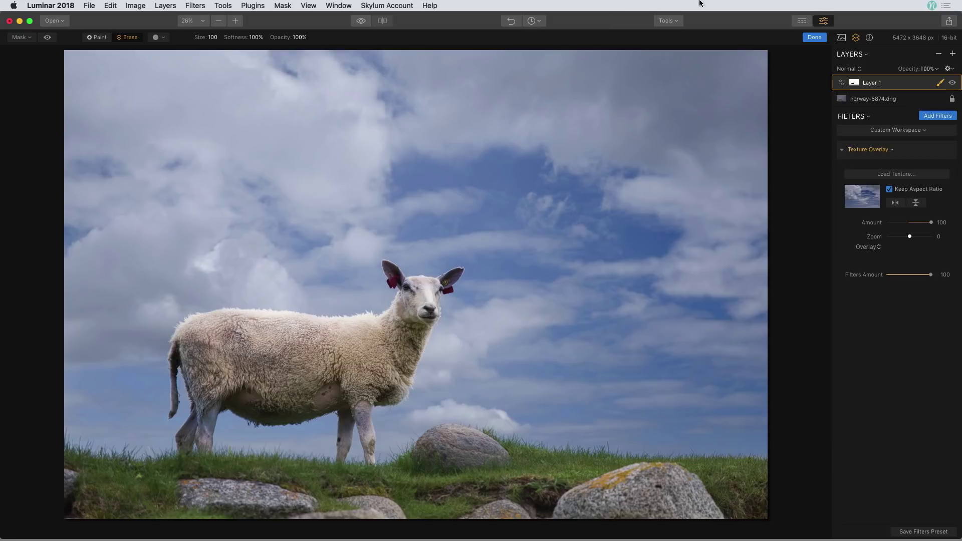
click(535, 21)
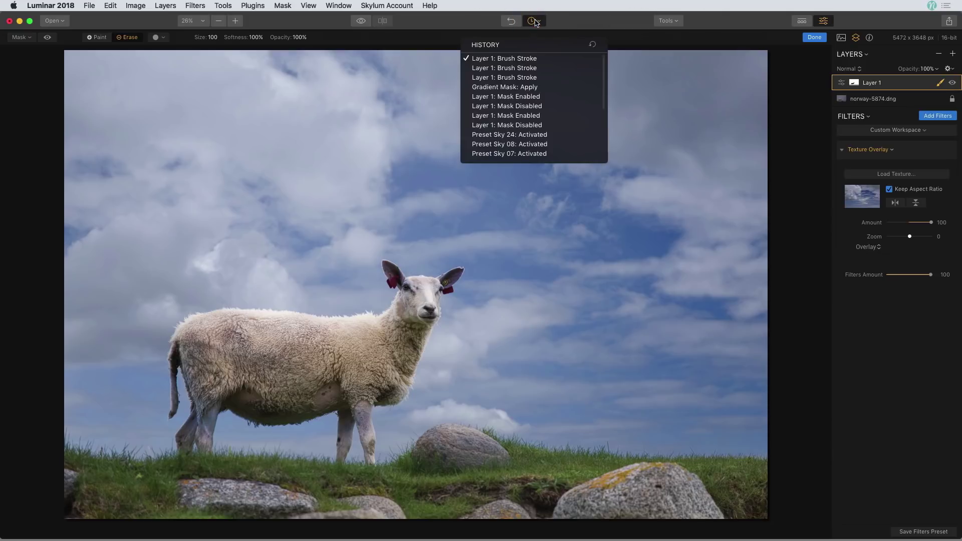
click(565, 20)
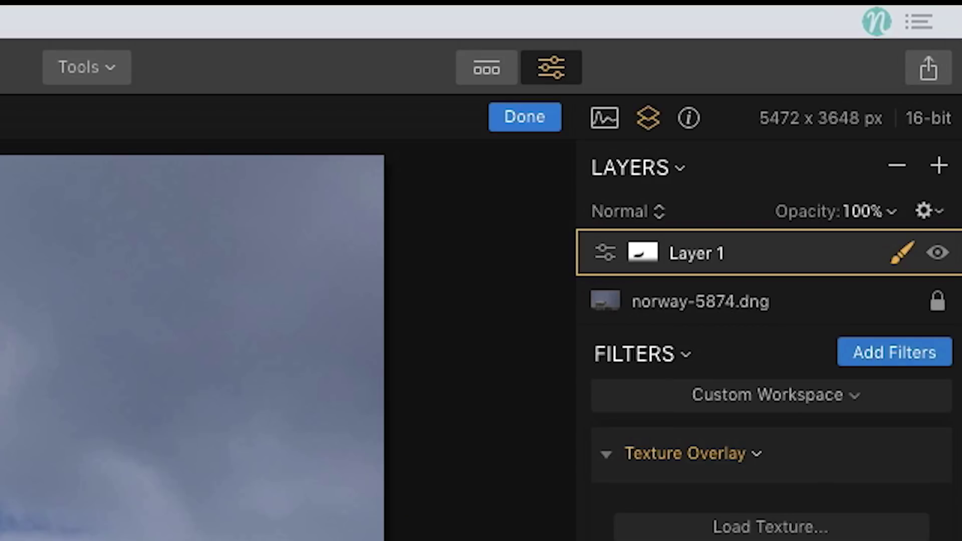
click(936, 67)
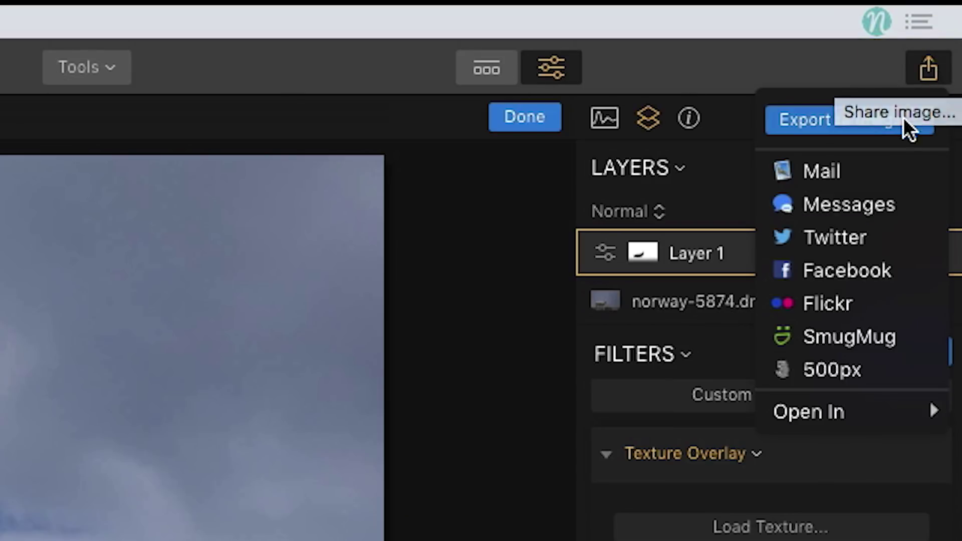
click(881, 121)
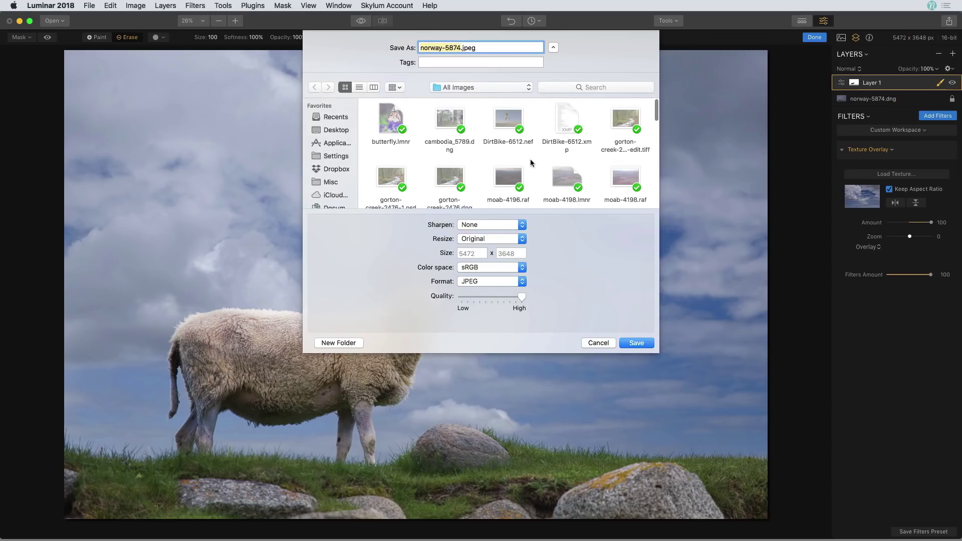
click(521, 281)
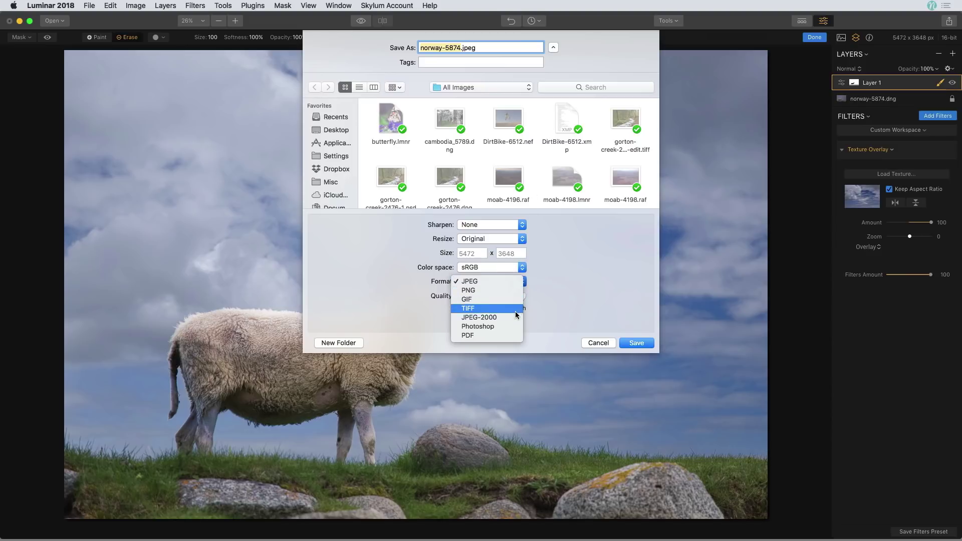
click(558, 293)
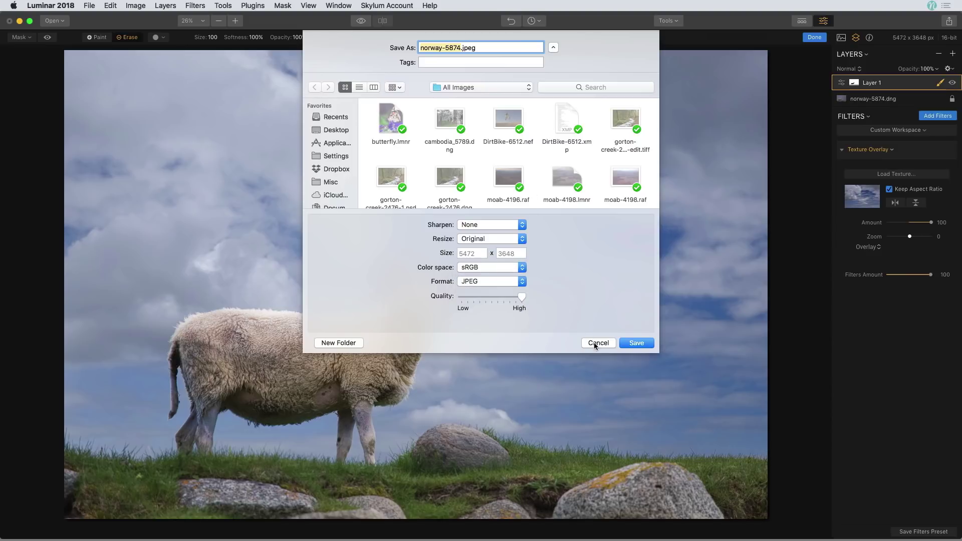
click(597, 343)
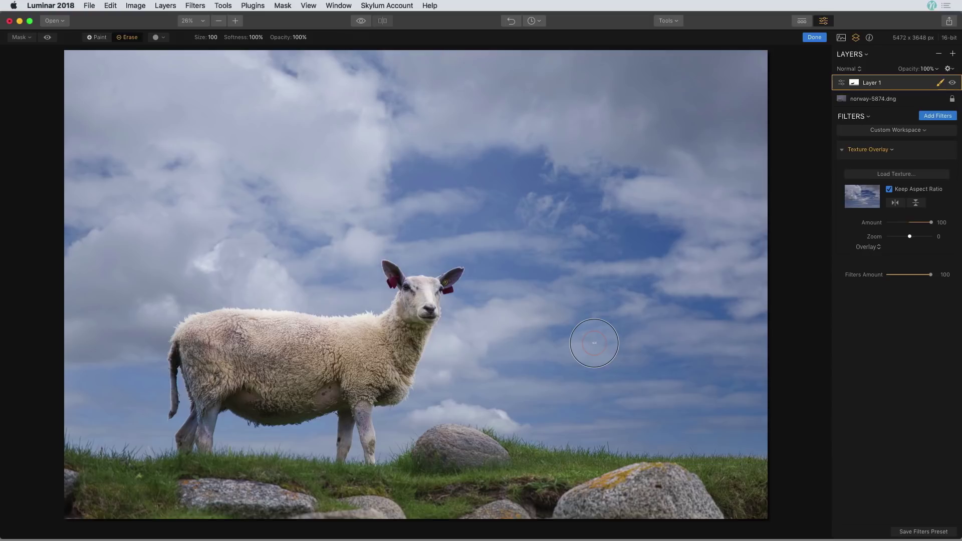
Save as norway-5874.dng.lmnr in Desktop > History Panel, keeping history and Windows compatibility off
click(90, 6)
click(96, 50)
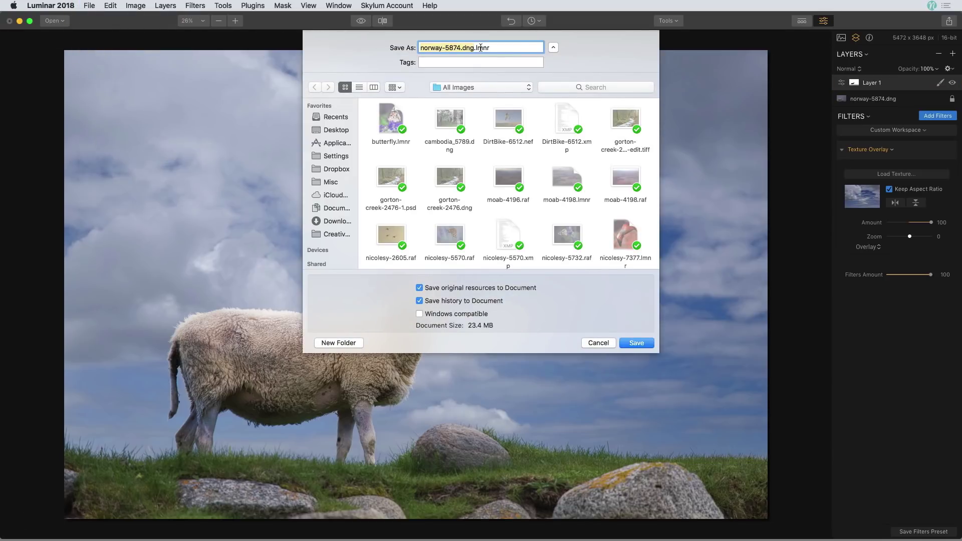
click(481, 48)
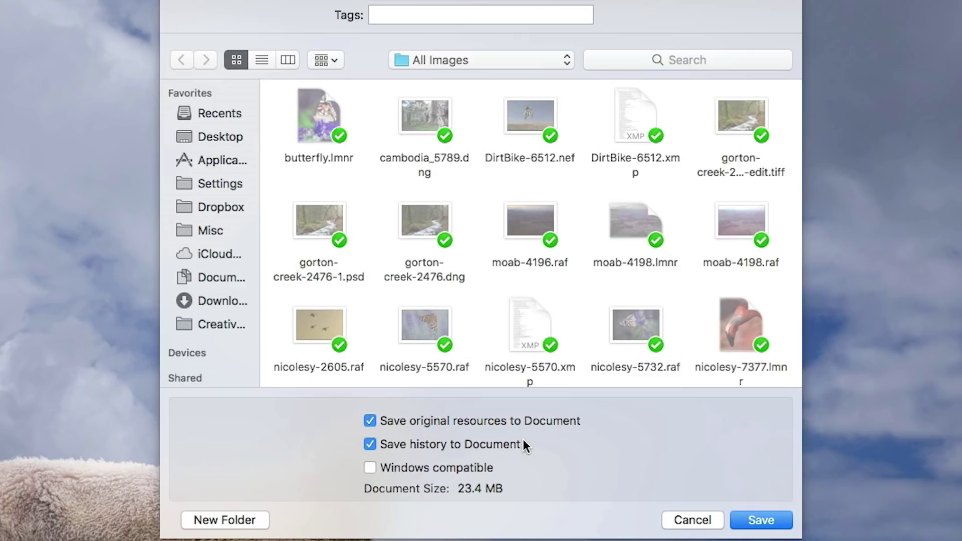
click(453, 471)
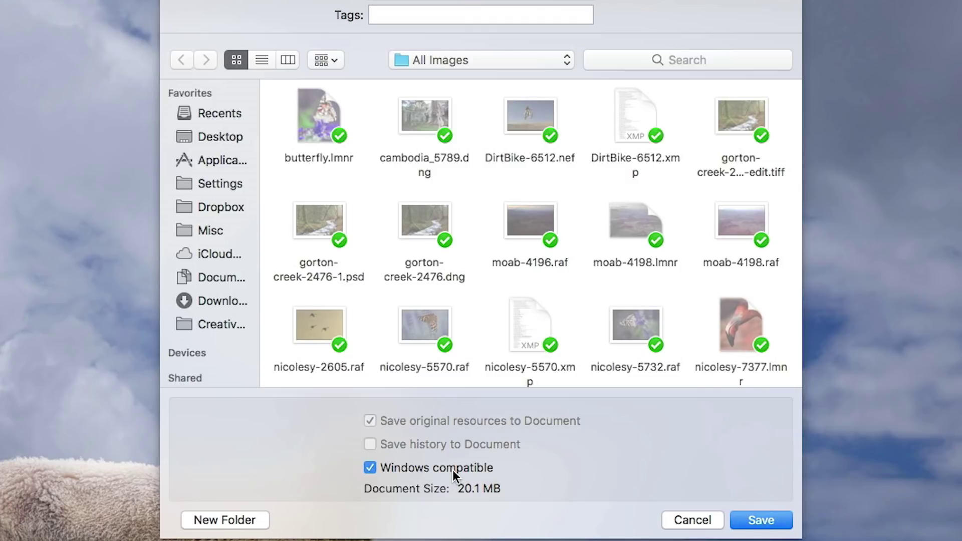
click(453, 470)
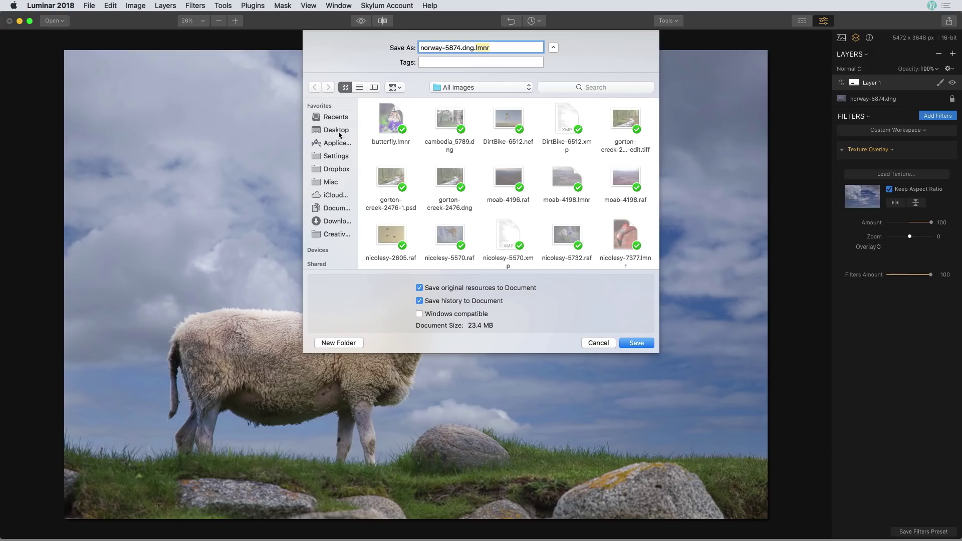
click(336, 130)
double_click(440, 123)
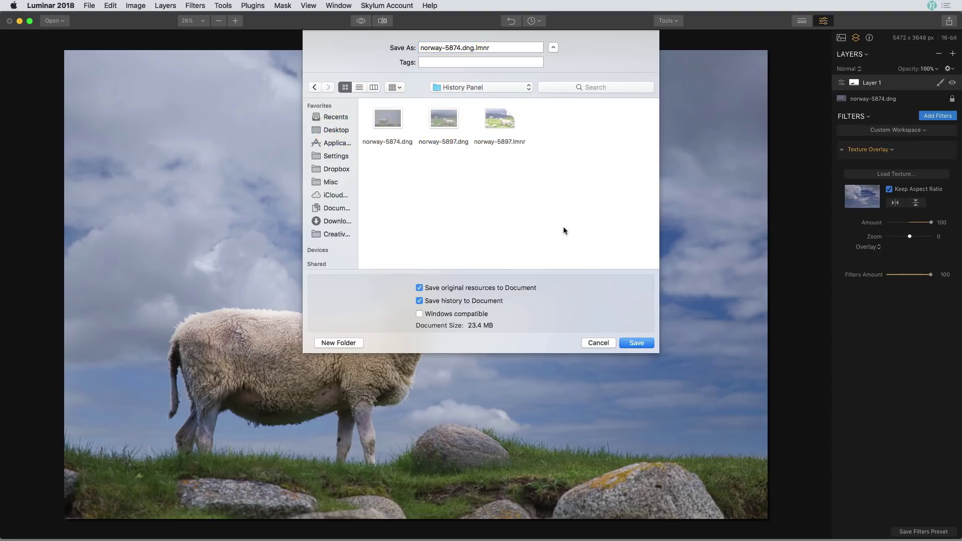
click(636, 343)
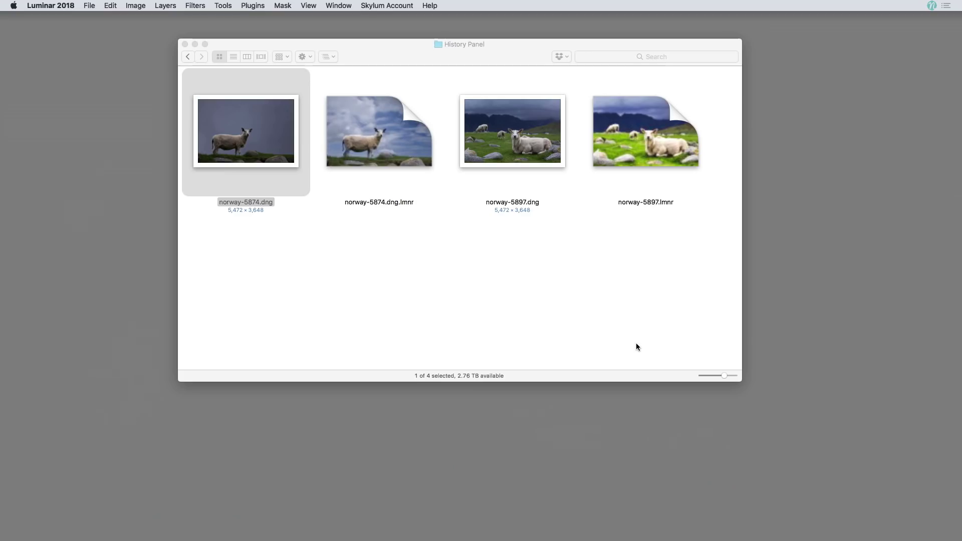
Reopen norway-5874.dng.lmnr from Finder in Luminar 2018 and check its edit history
click(392, 134)
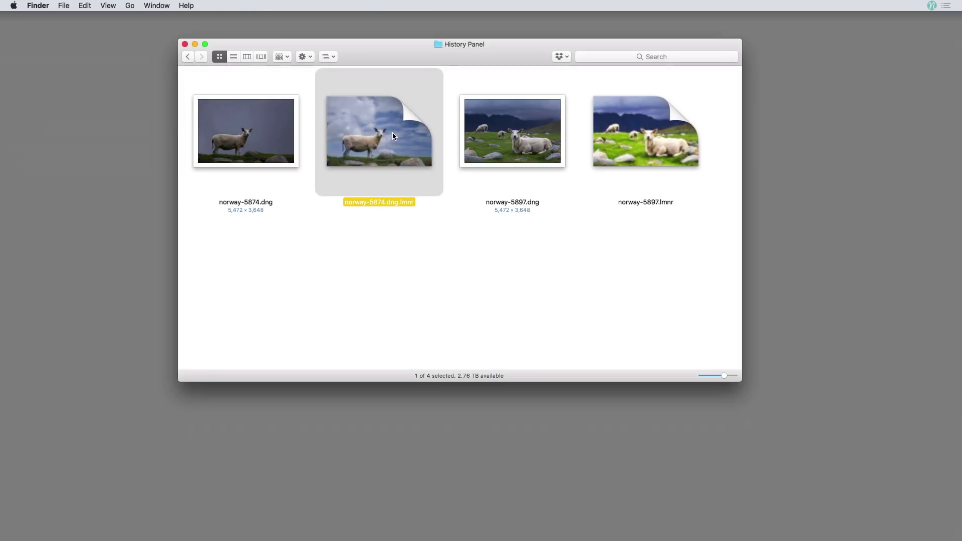
drag(392, 134, 504, 522)
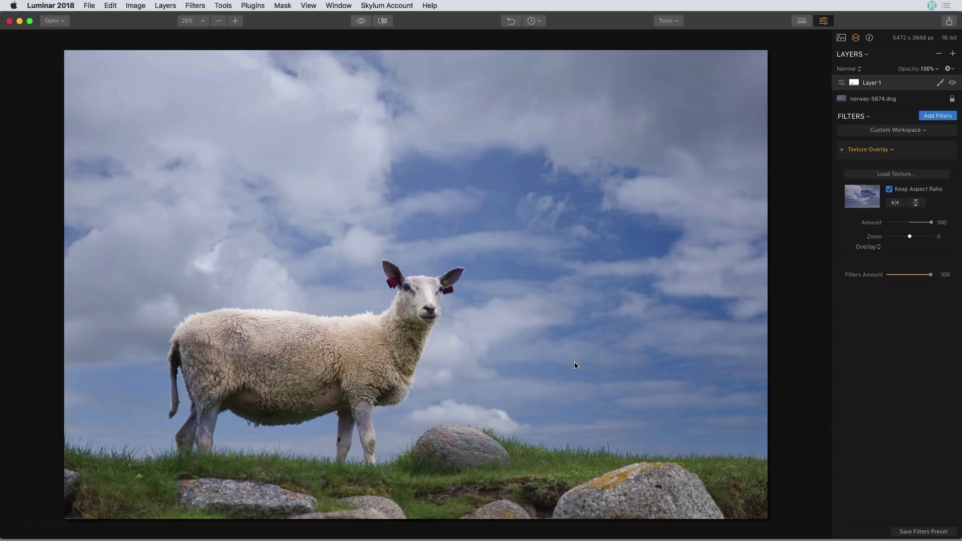
click(539, 22)
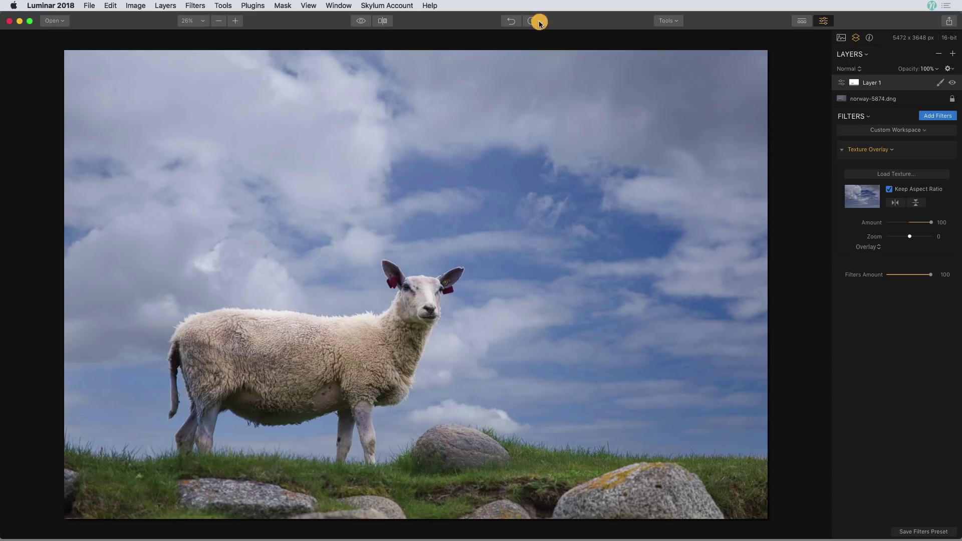